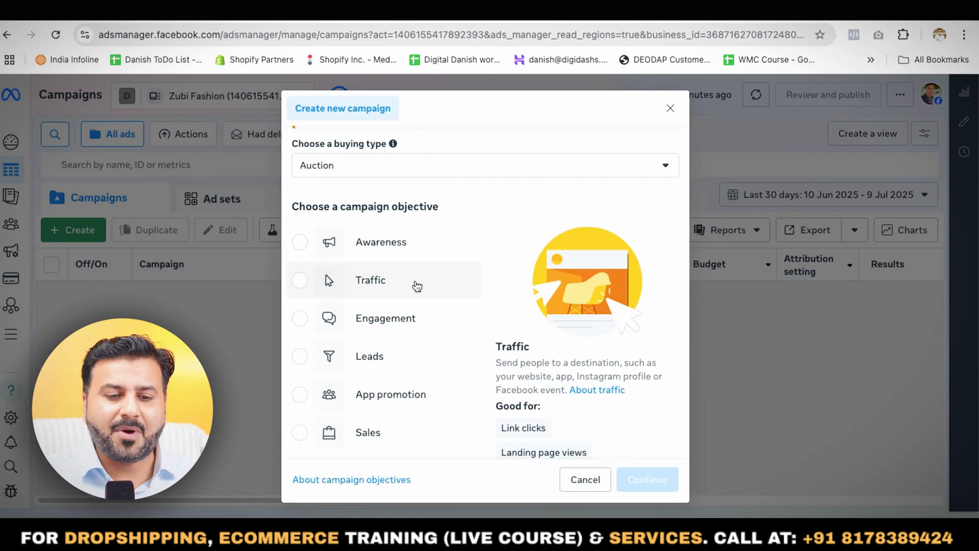
- Choose Sales as the objective for the new auction campaign and continue to its setup
scroll(416, 283, "down", 3)
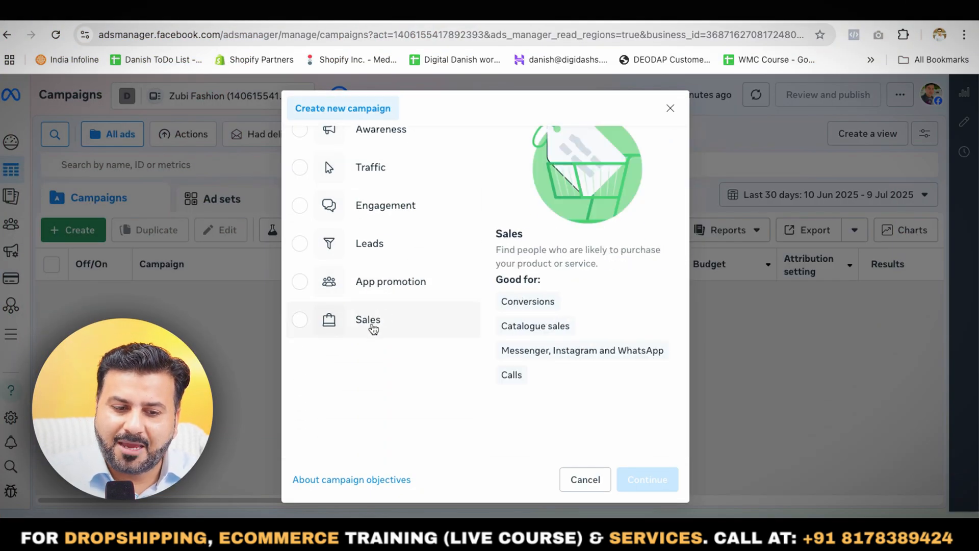
left_click(374, 328)
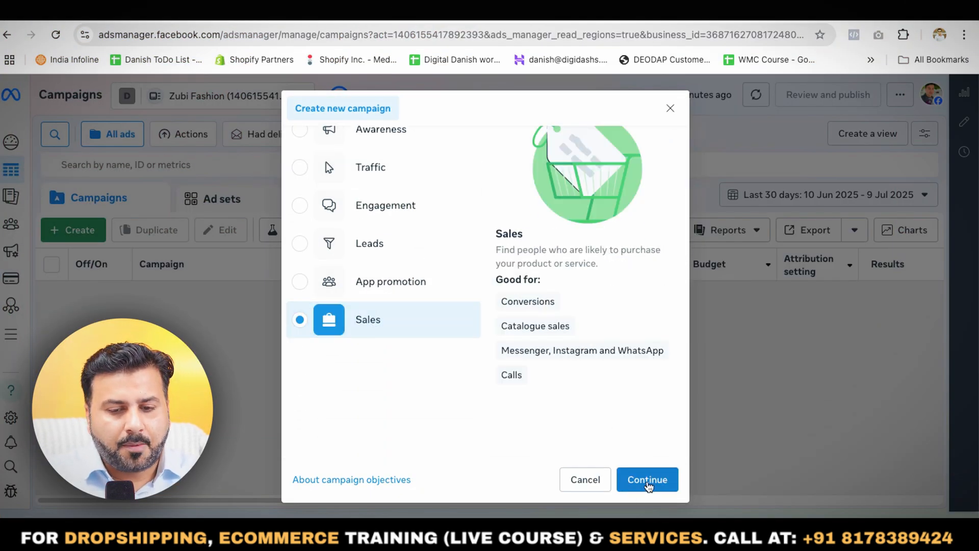
left_click(647, 482)
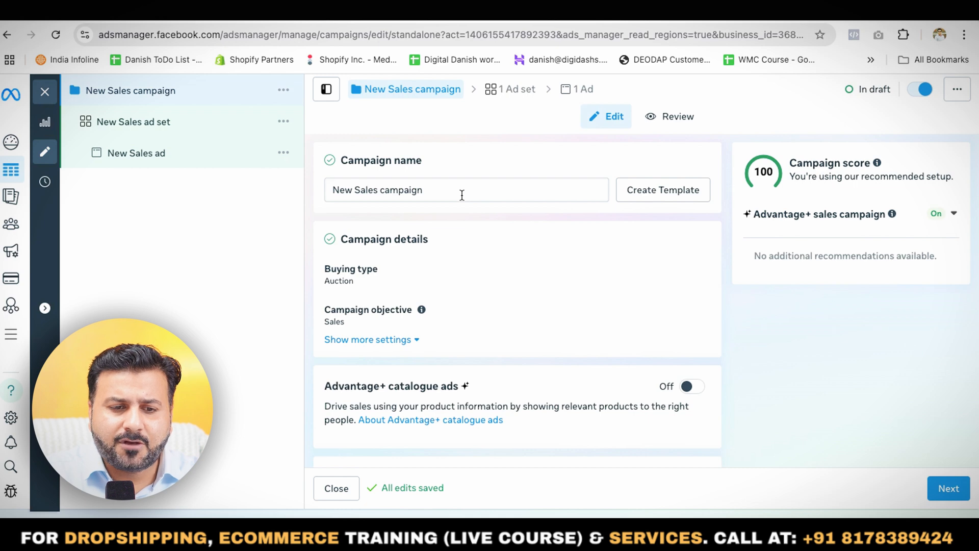
- Switch the campaign's budget strategy to Ad set budget
scroll(462, 195, "down", 1)
scroll(462, 196, "down", 3)
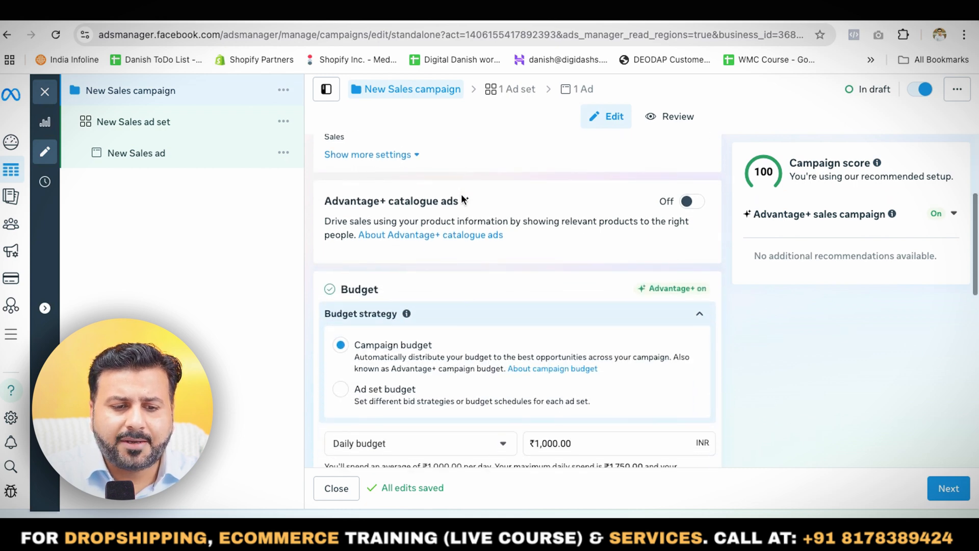
scroll(461, 193, "down", 1)
scroll(461, 194, "up", 4)
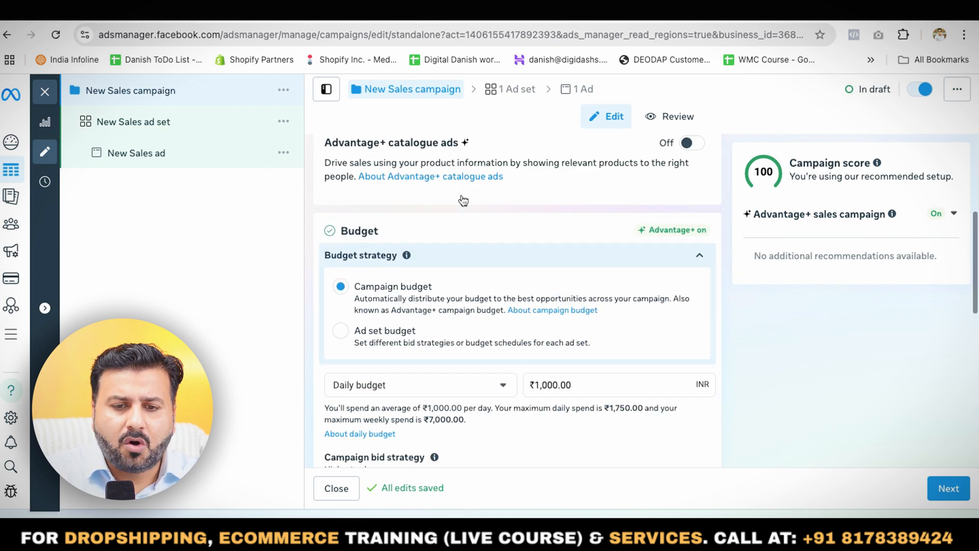
scroll(461, 198, "down", 4)
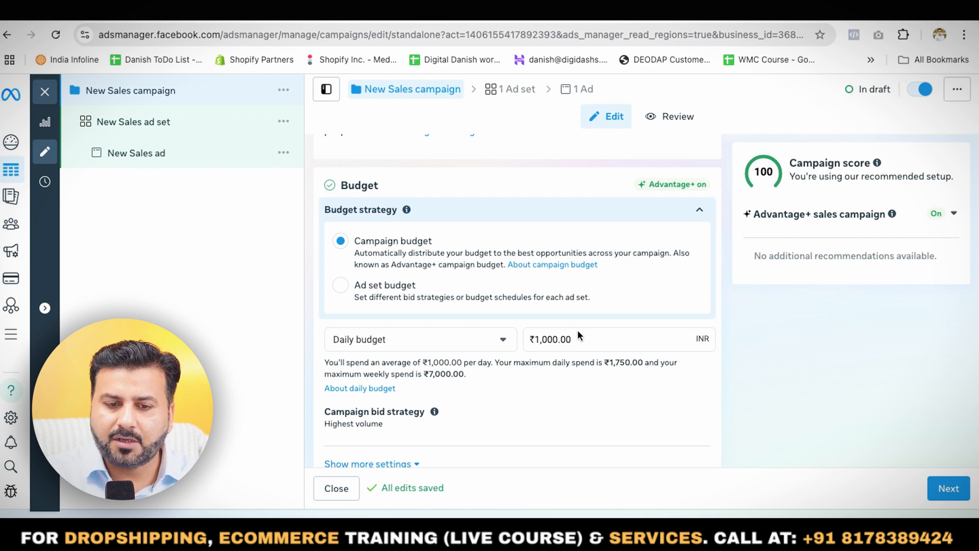
left_click(341, 286)
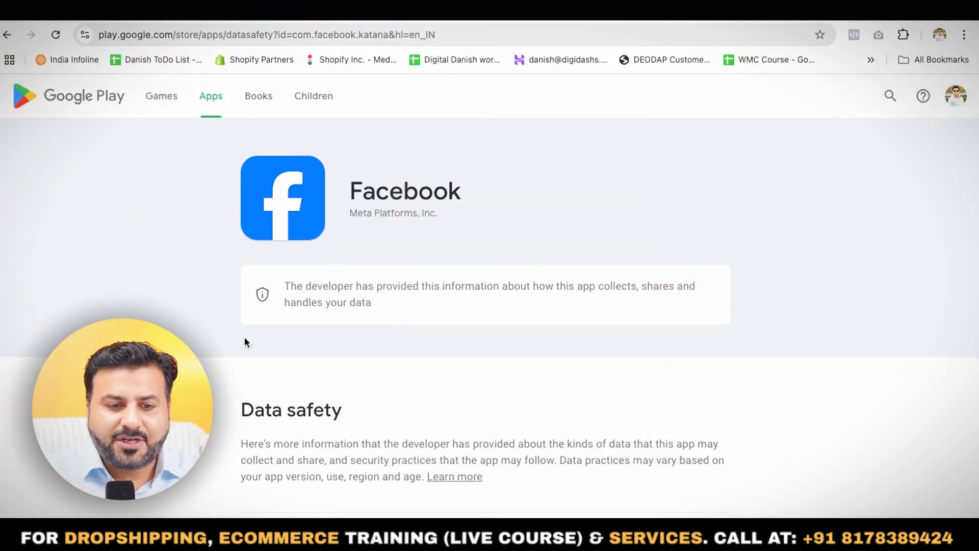
- Examine the Data shared section of Facebook's data safety page, expanding its Personal info entry
scroll(341, 362, "down", 3)
scroll(341, 362, "down", 3)
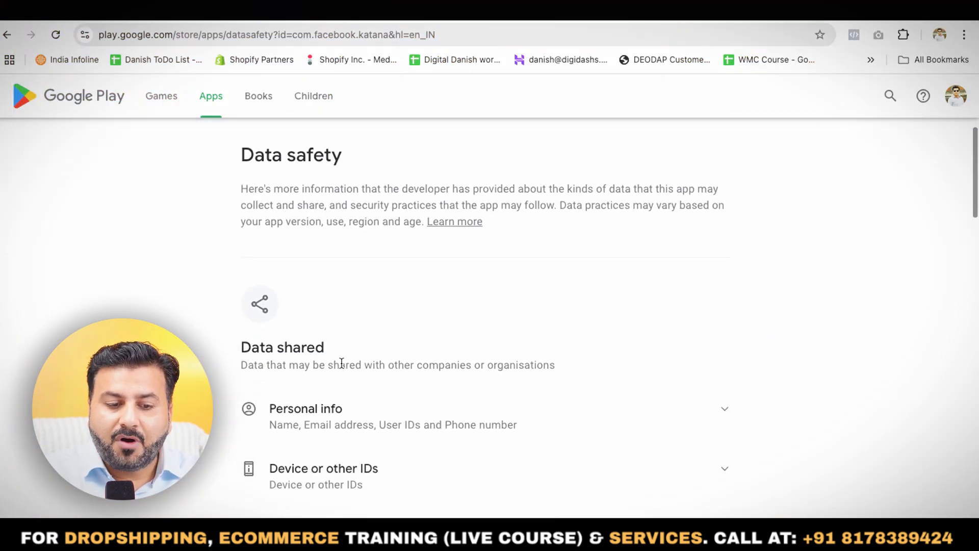
scroll(342, 365, "down", 2)
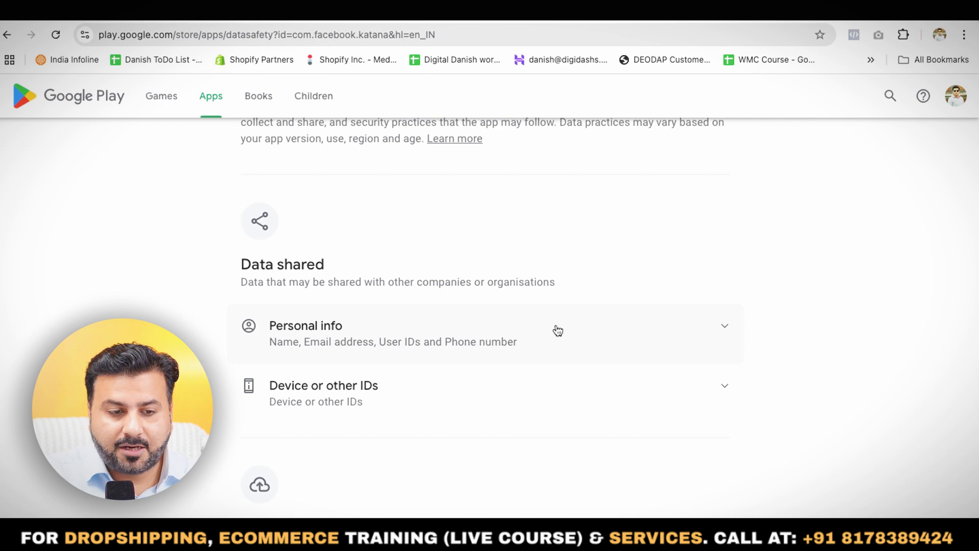
scroll(558, 331, "down", 2)
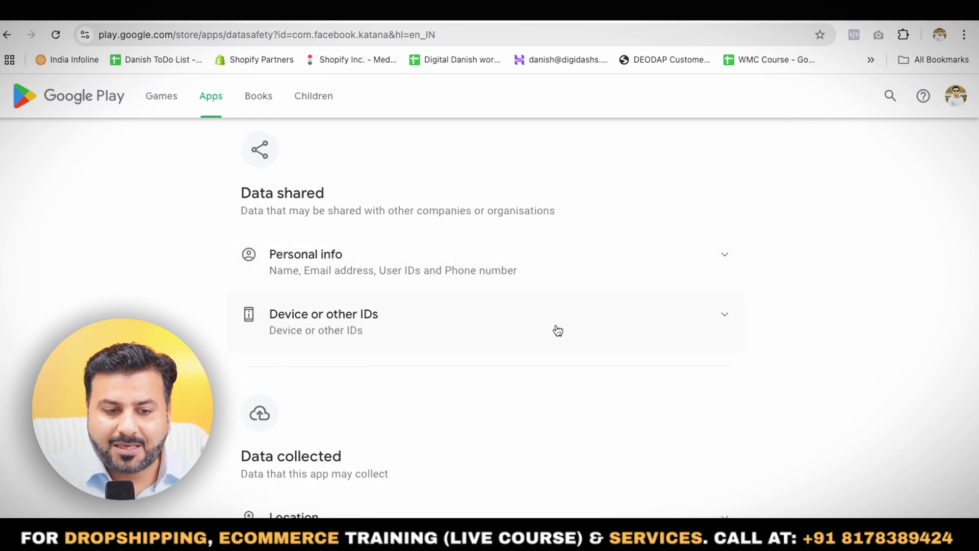
left_click(726, 262)
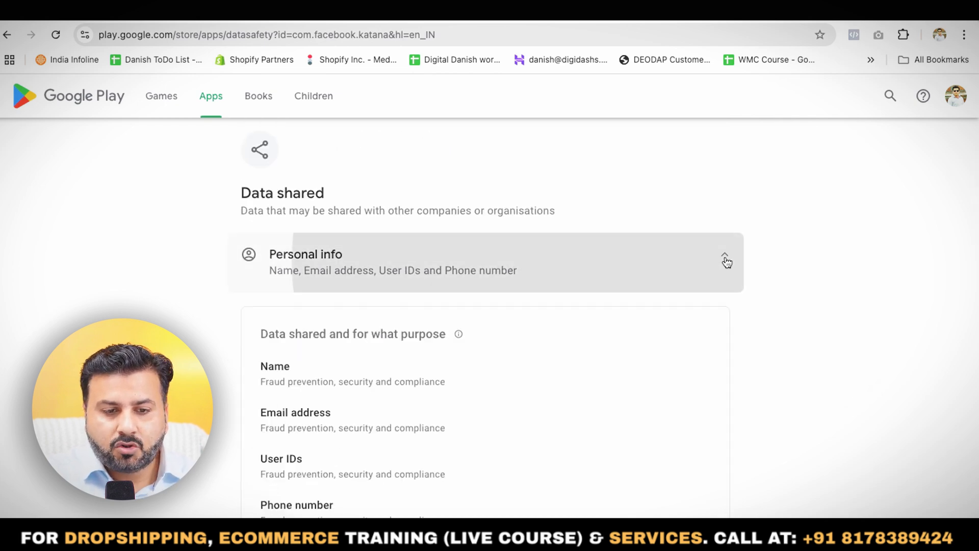
scroll(406, 359, "down", 1)
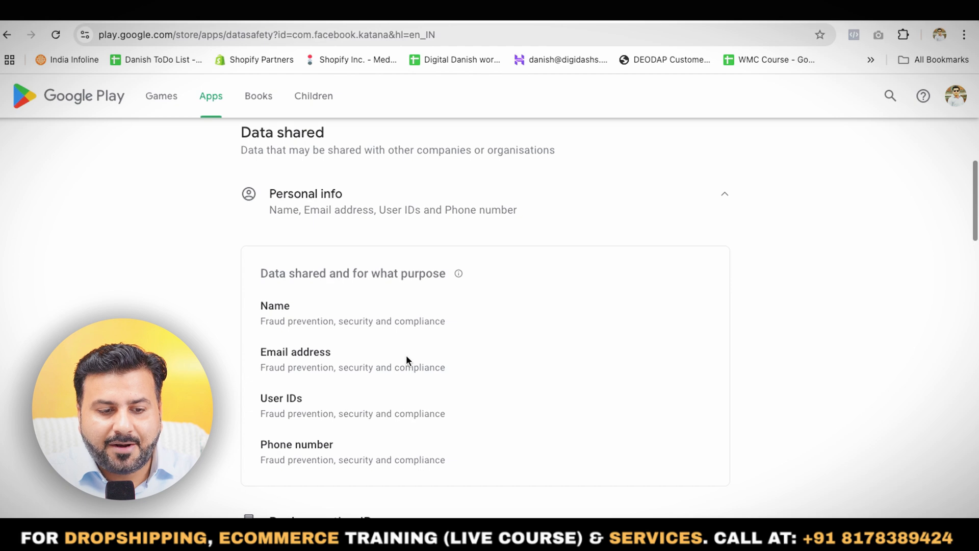
scroll(406, 357, "down", 3)
scroll(406, 355, "down", 3)
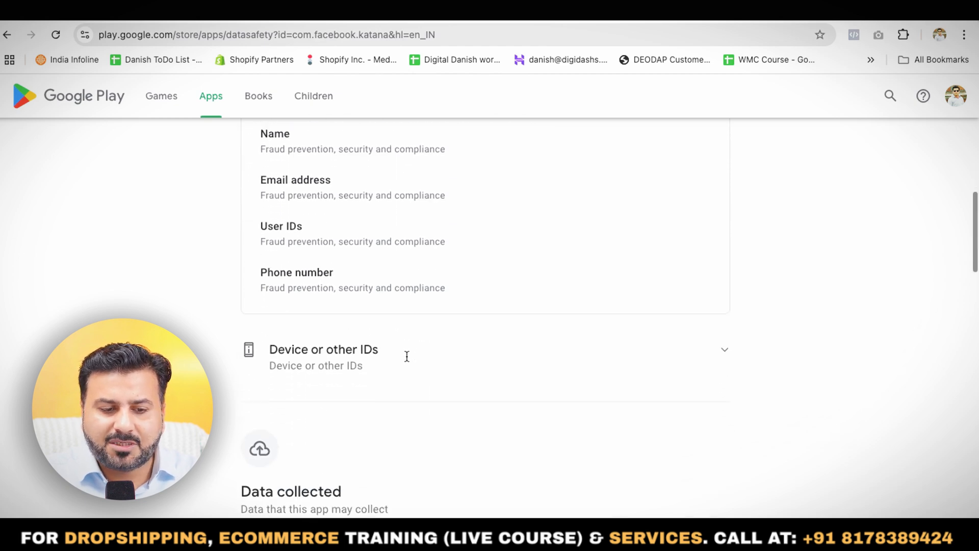
- Review the Data collected section down to Security practices, expanding its Personal info entry to read the collection purposes
scroll(690, 312, "down", 5)
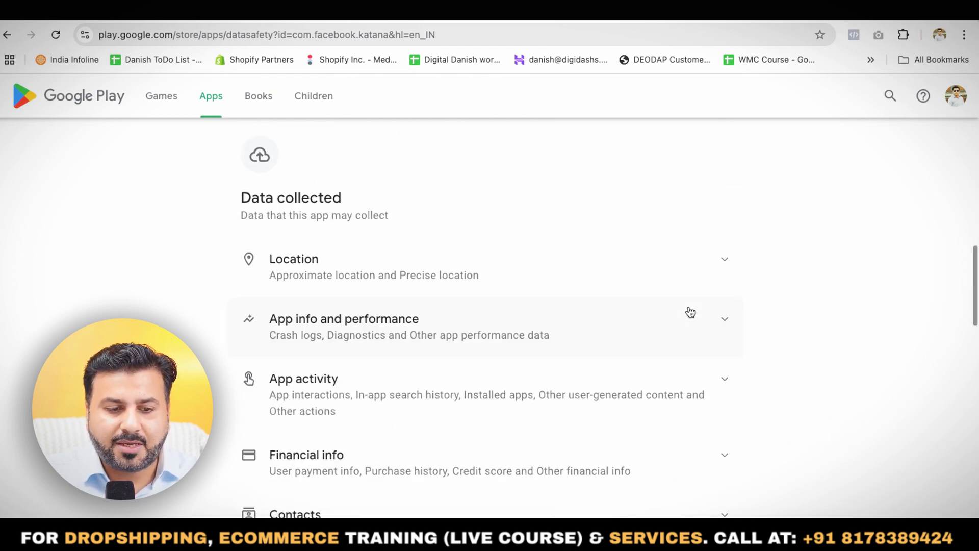
scroll(690, 312, "down", 1)
scroll(690, 312, "down", 1)
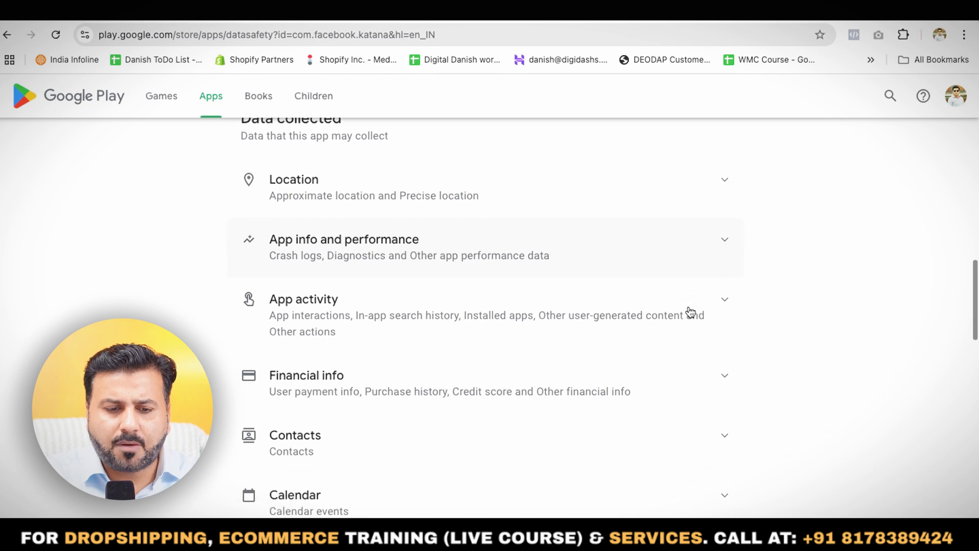
scroll(691, 312, "down", 4)
scroll(690, 312, "down", 1)
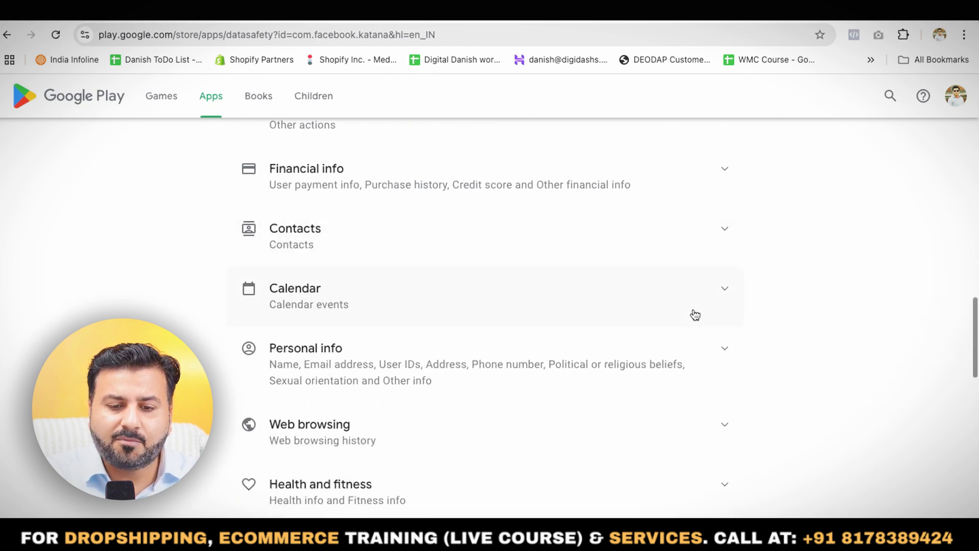
left_click(727, 351)
scroll(440, 358, "down", 2)
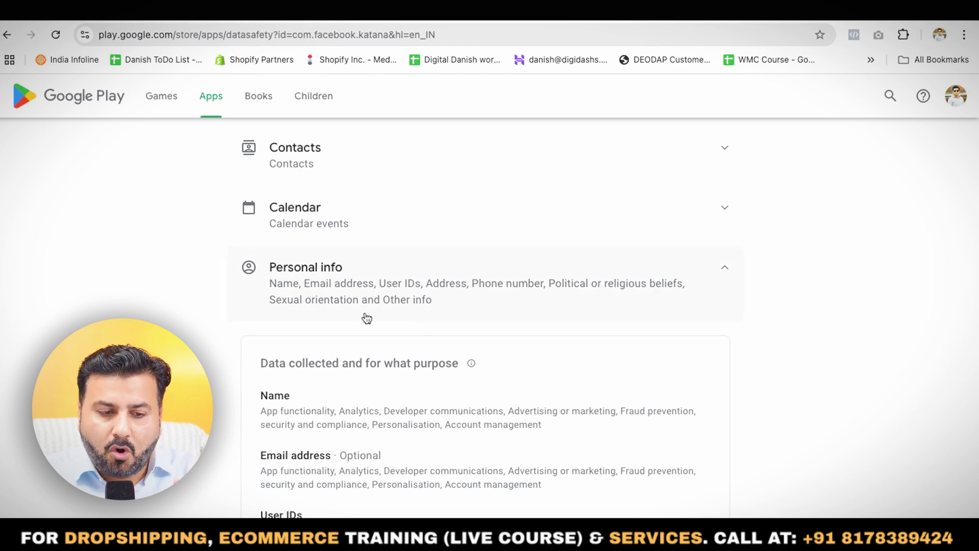
scroll(433, 305, "down", 6)
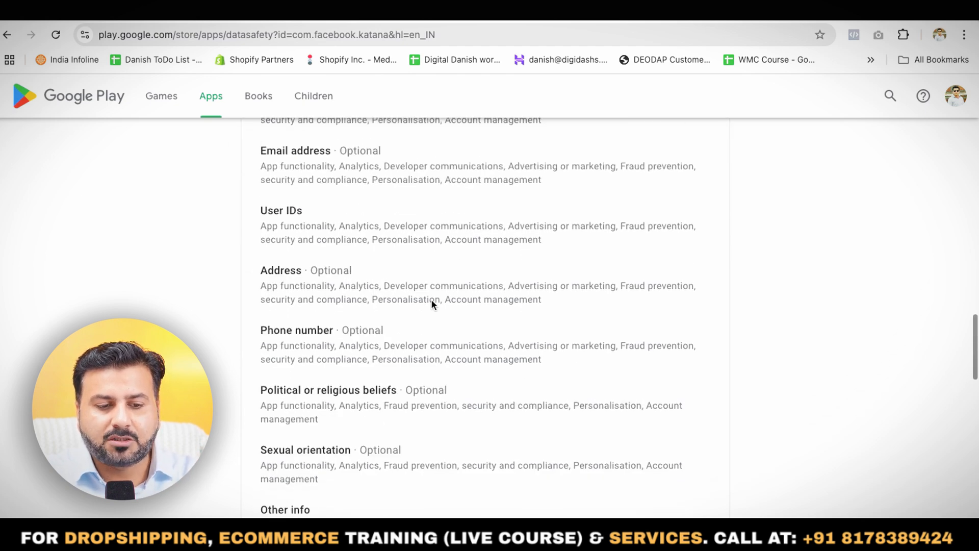
scroll(432, 301, "down", 6)
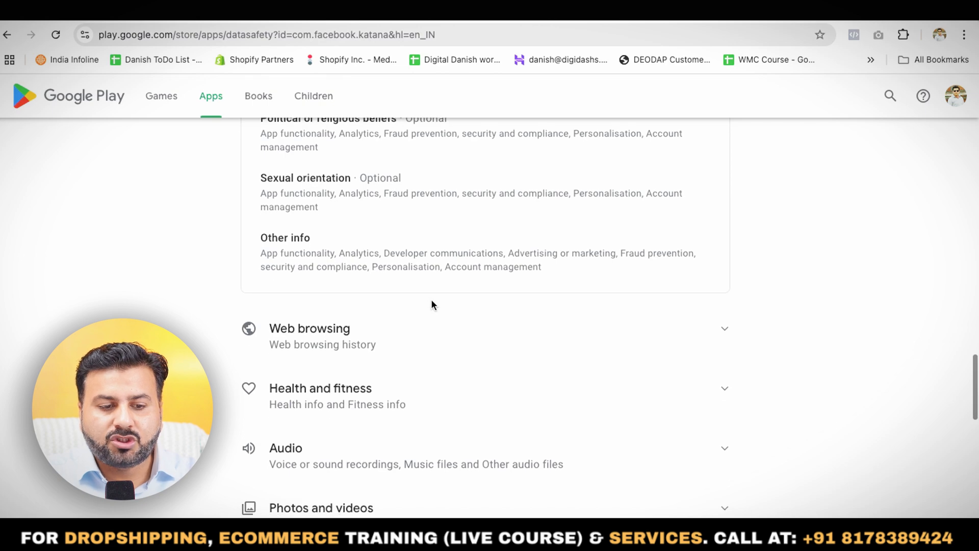
scroll(433, 305, "down", 5)
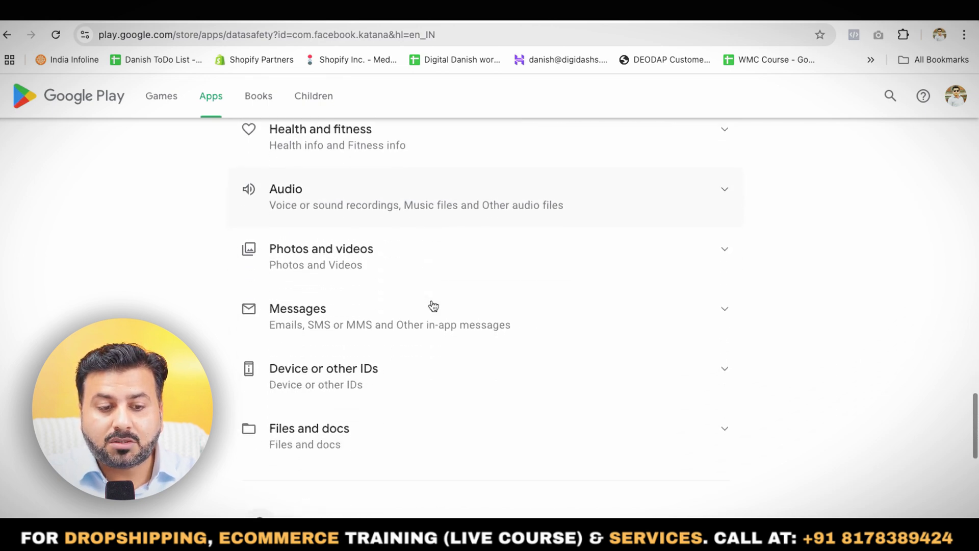
scroll(433, 305, "down", 3)
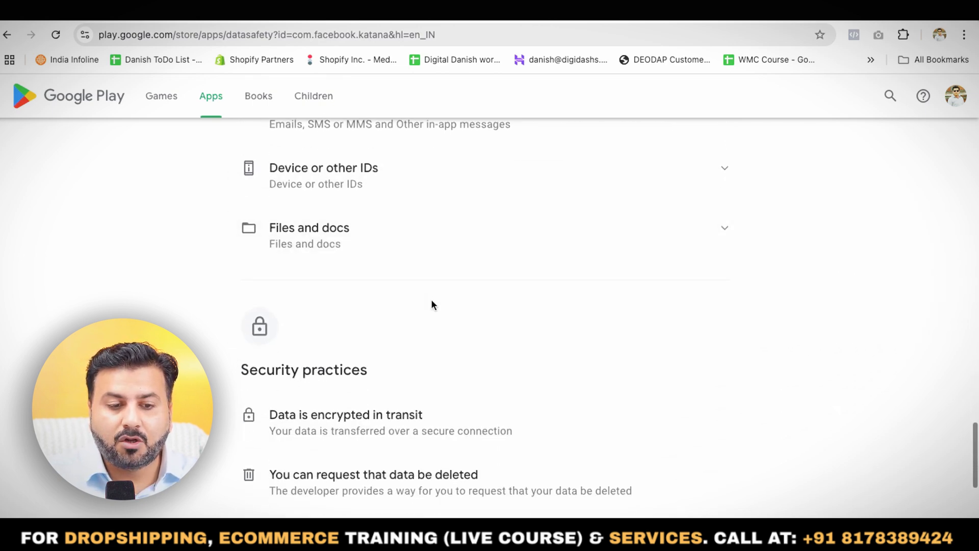
scroll(432, 305, "down", 1)
scroll(431, 304, "up", 9)
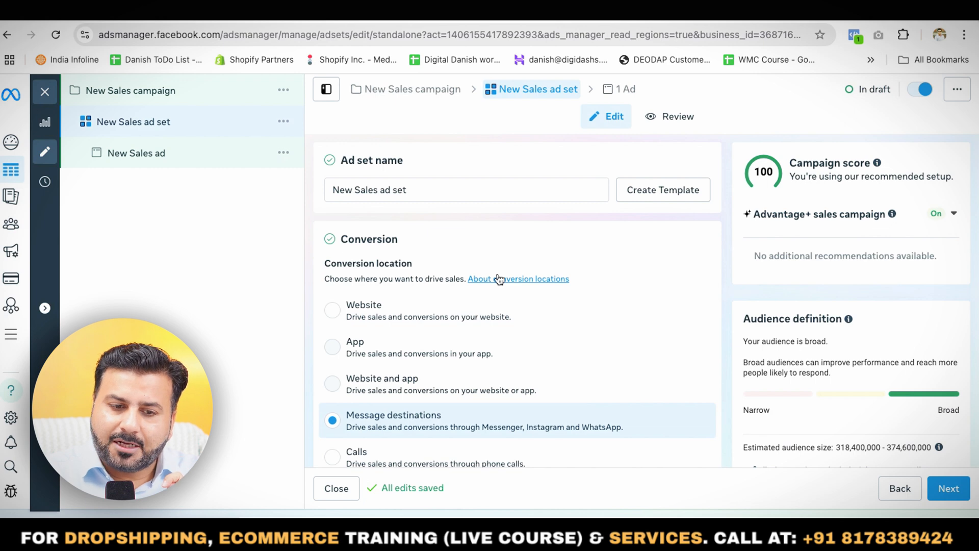
- Set the ad set's conversion location to Website and check which datasets are available for tracking
left_click(340, 317)
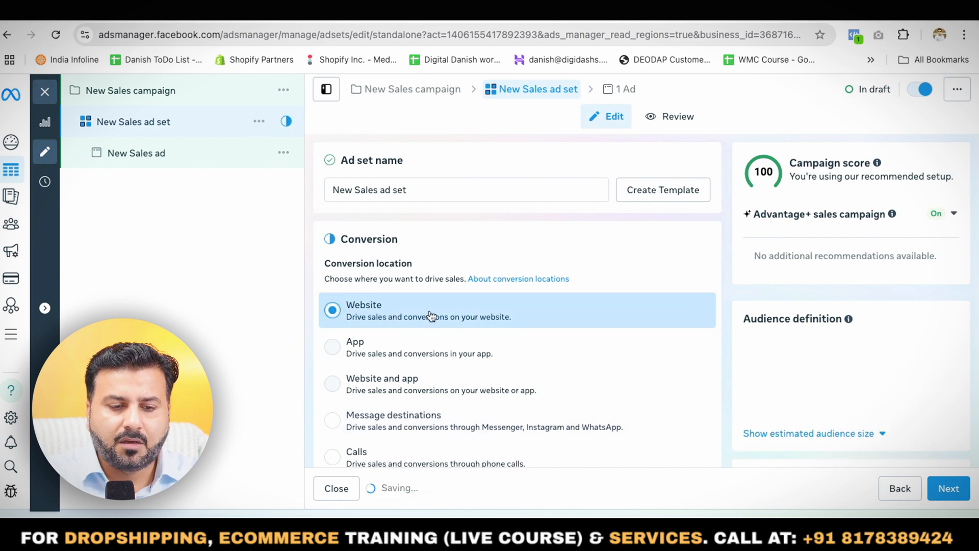
scroll(431, 316, "down", 4)
scroll(431, 316, "down", 3)
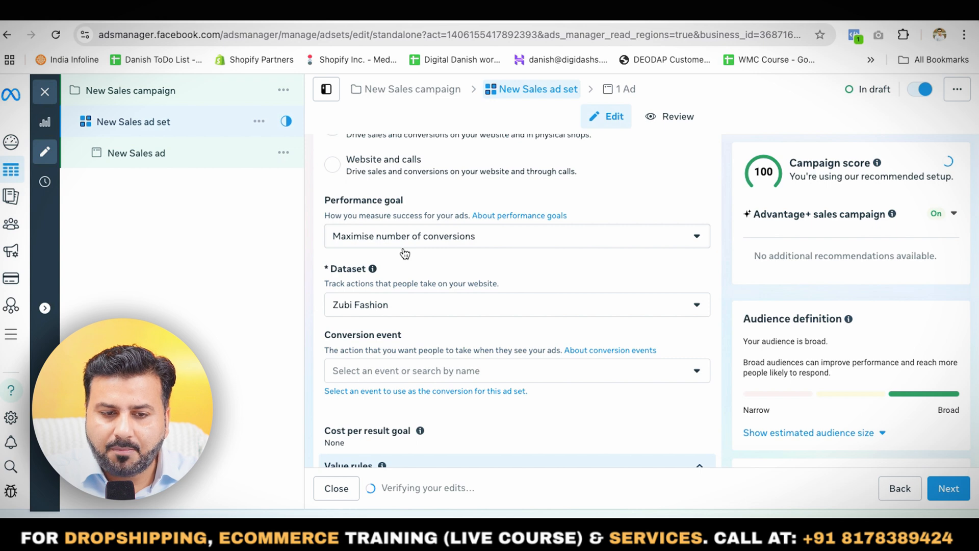
left_click(406, 315)
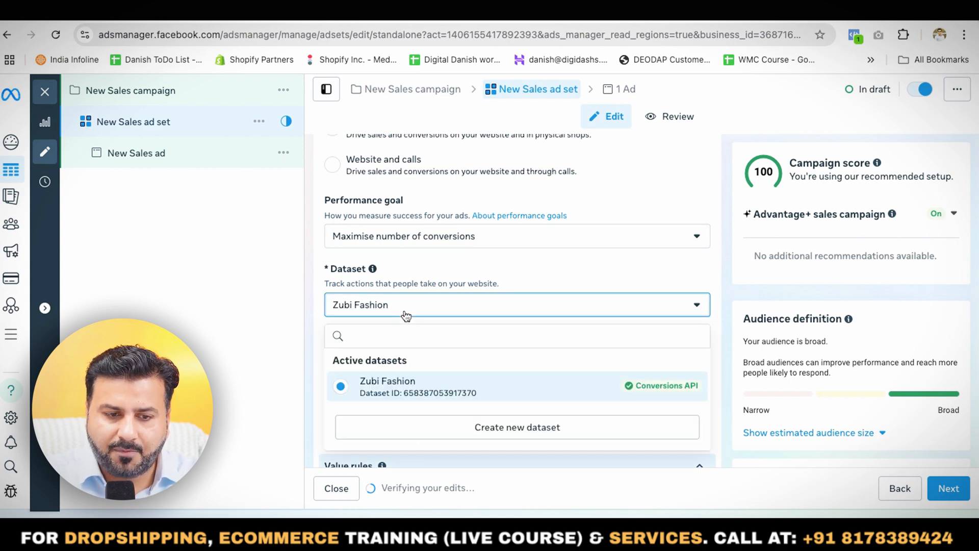
left_click(406, 315)
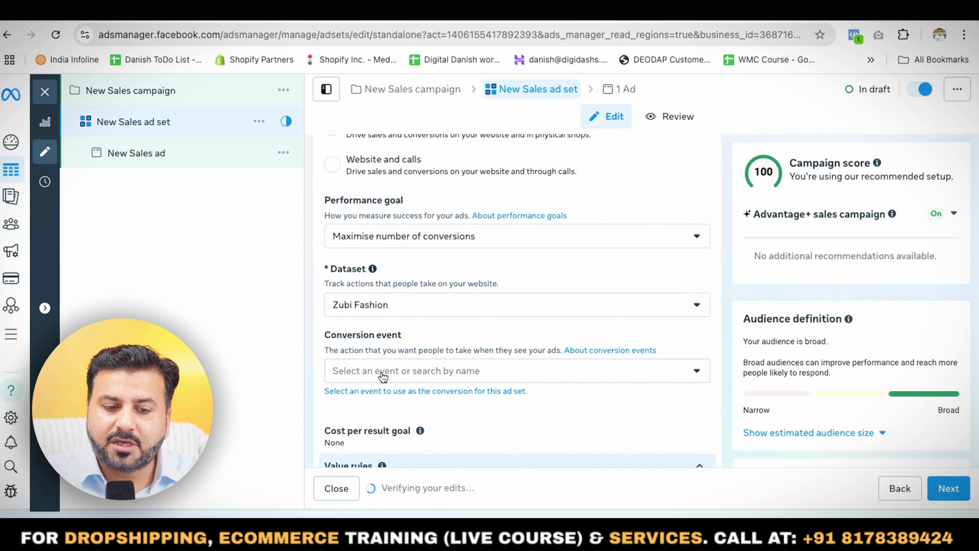
- Set the ad set's conversion event to Purchase
scroll(383, 378, "down", 2)
left_click(389, 295)
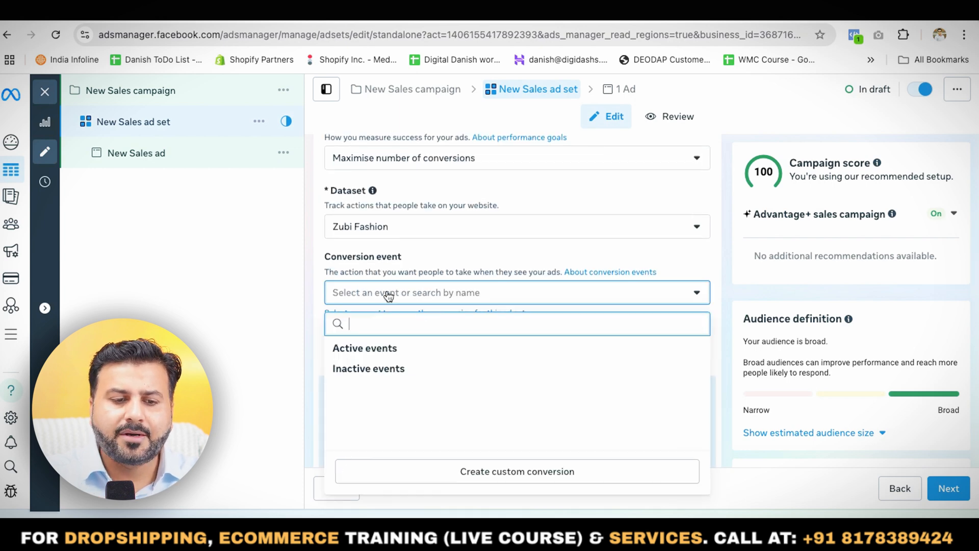
scroll(398, 367, "down", 4)
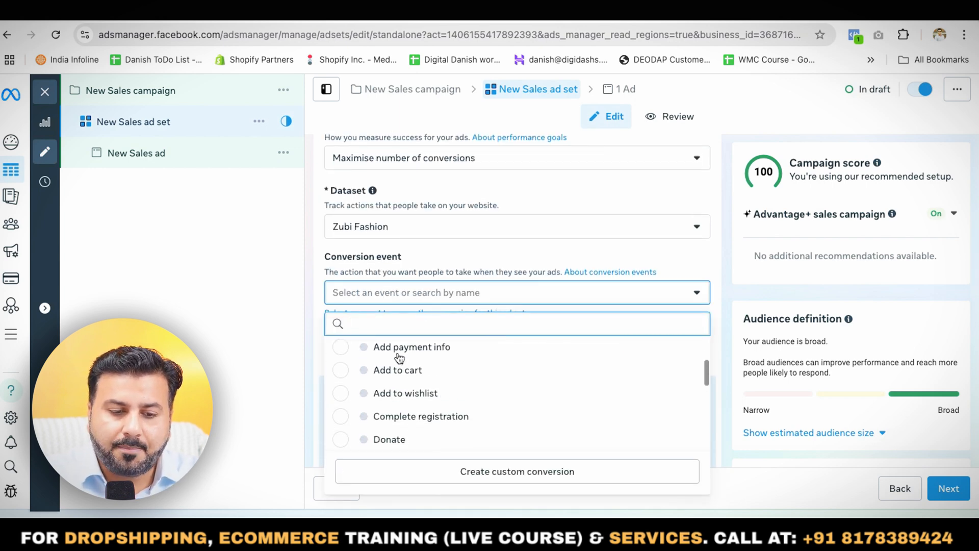
scroll(385, 398, "down", 2)
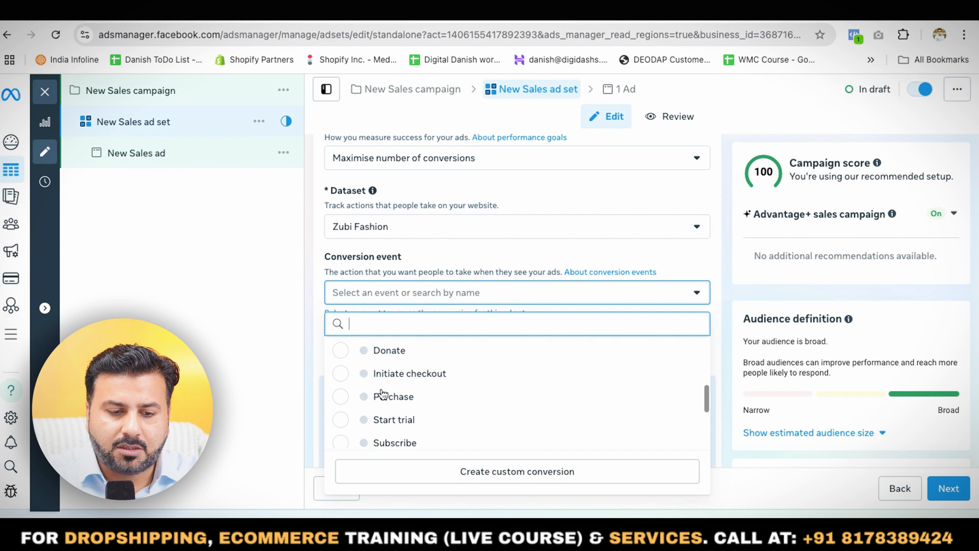
left_click(340, 394)
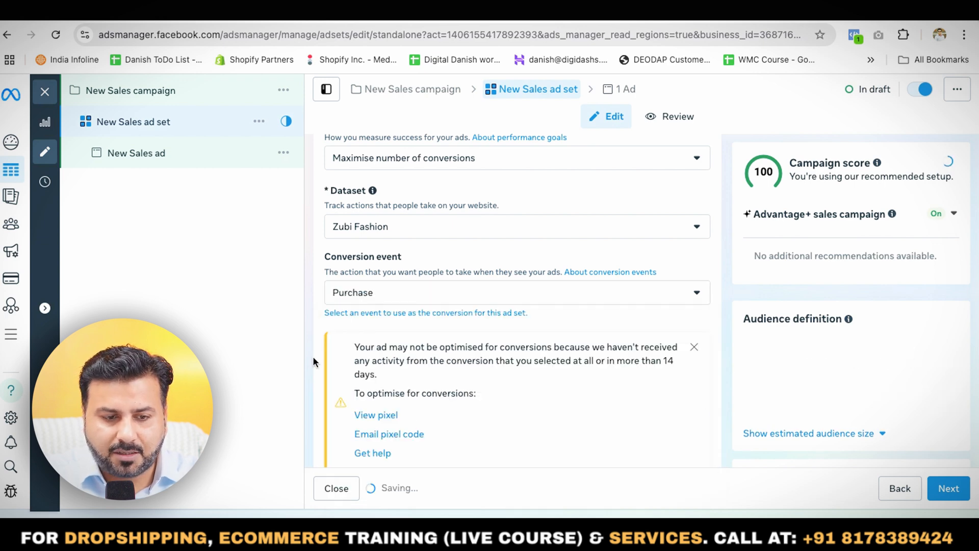
- Set the ad set's daily budget to 500 INR
scroll(455, 344, "down", 5)
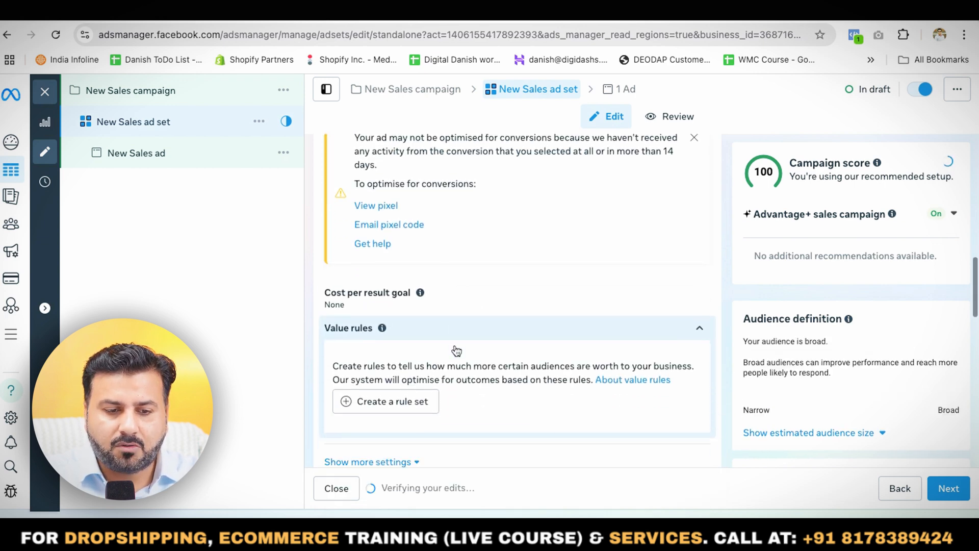
scroll(454, 344, "down", 5)
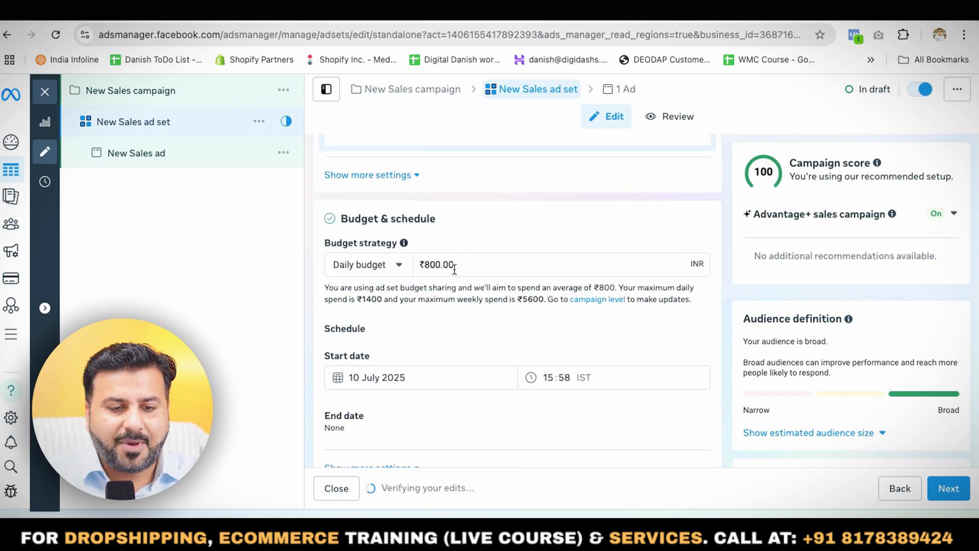
triple_click(454, 265)
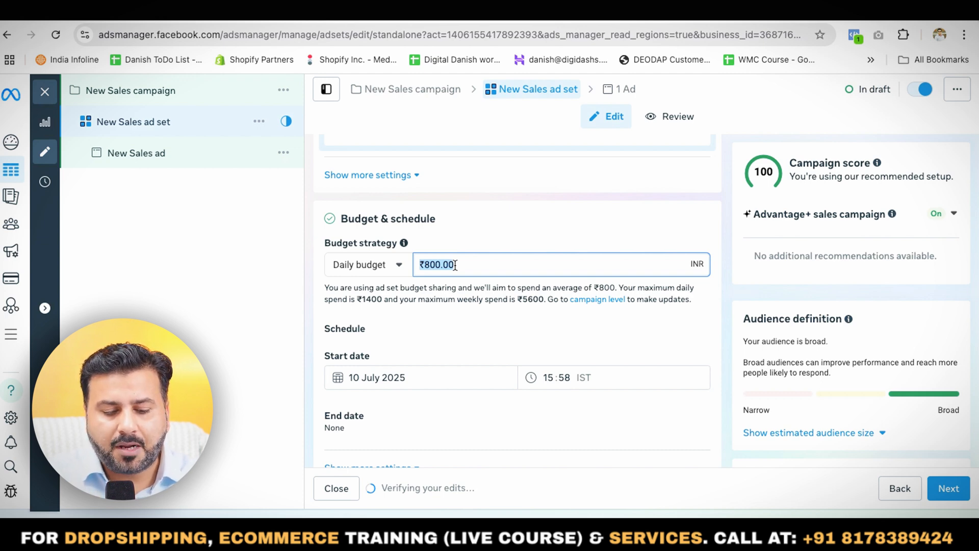
type("500")
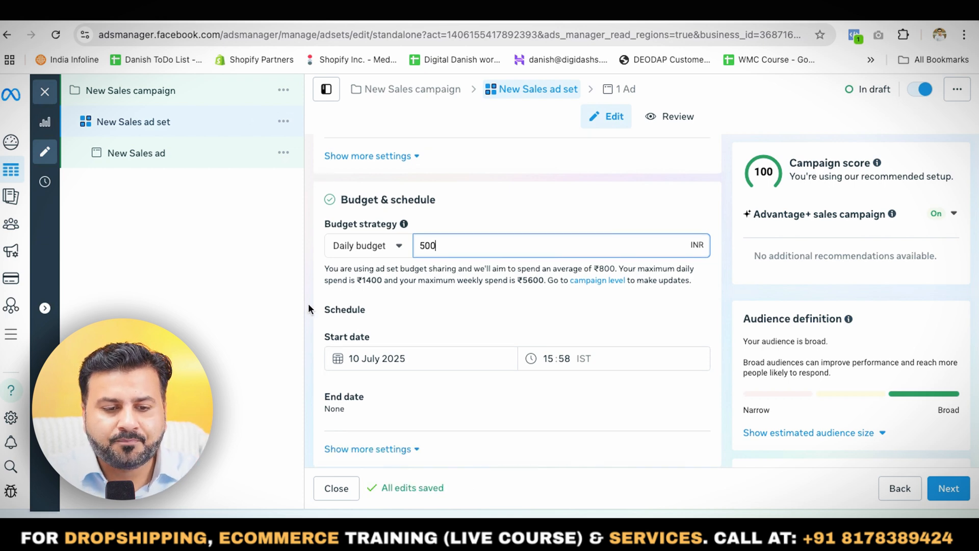
left_click(430, 310)
scroll(430, 310, "down", 3)
scroll(431, 310, "down", 3)
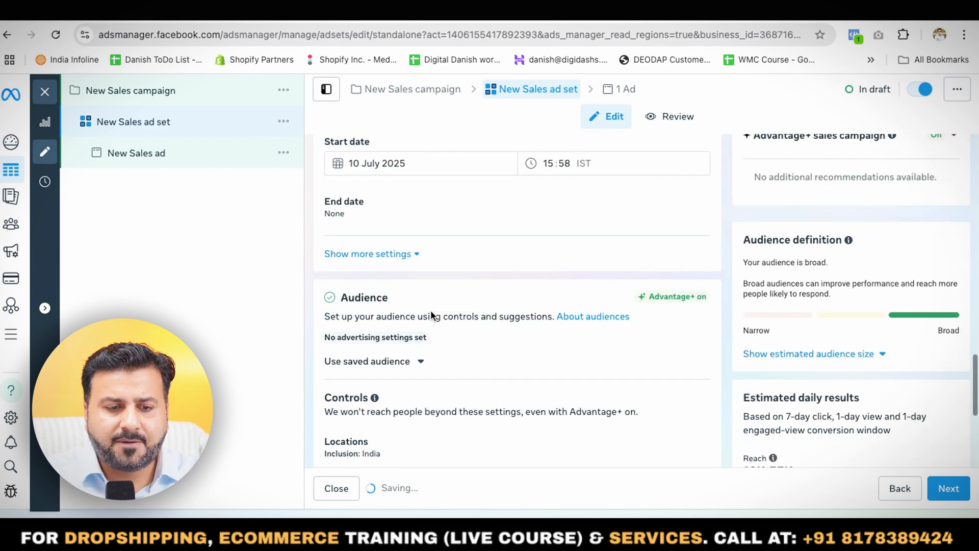
- Show the additional audience controls for the ad set and set the minimum age to 23
scroll(430, 310, "down", 1)
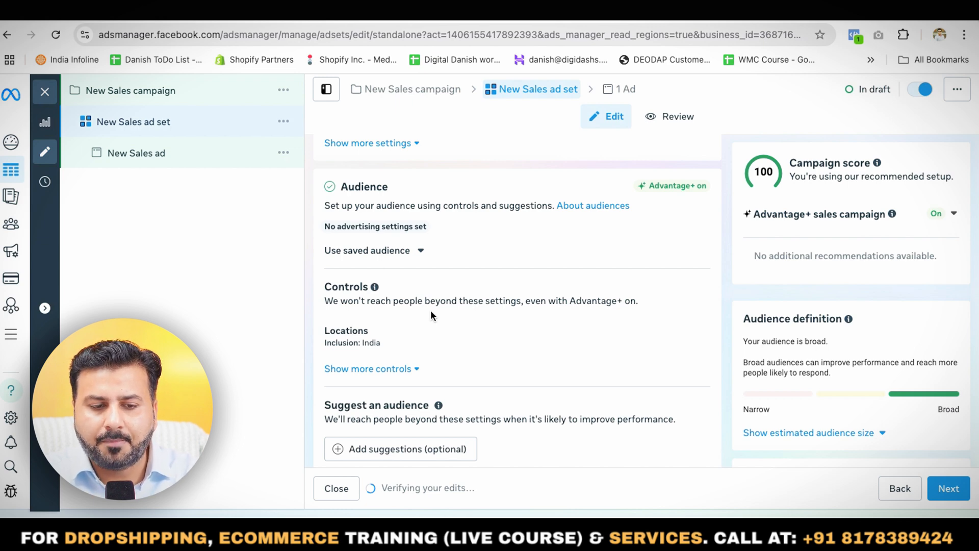
scroll(431, 314, "down", 1)
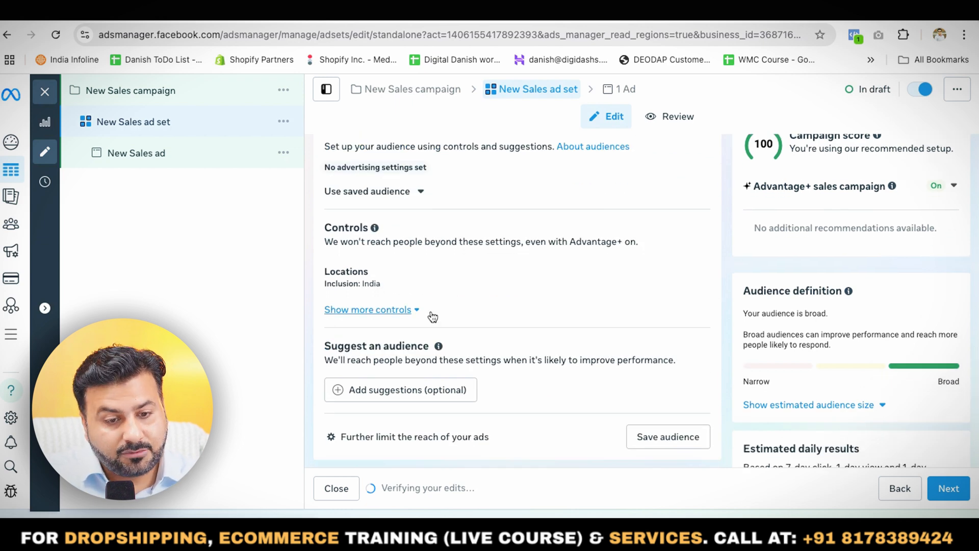
left_click(398, 311)
scroll(399, 313, "down", 1)
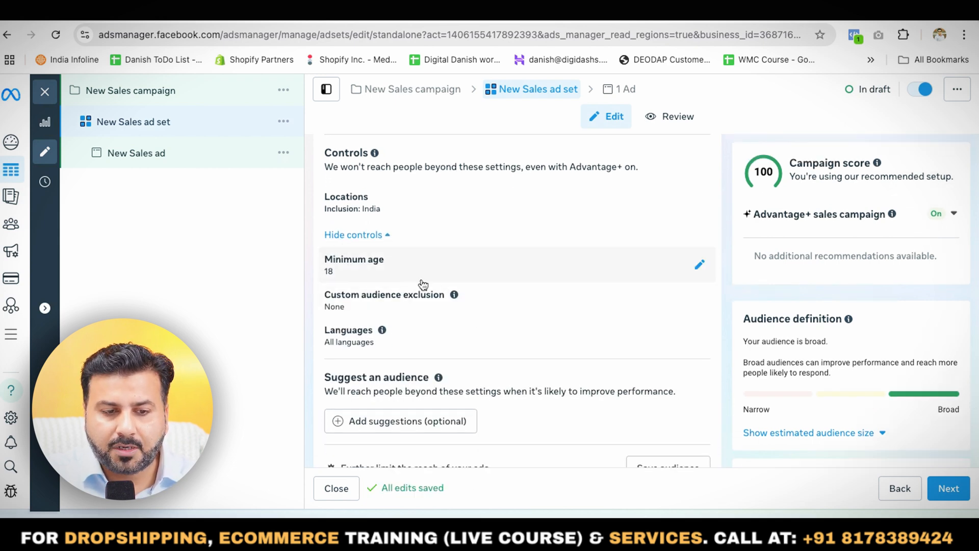
left_click(699, 264)
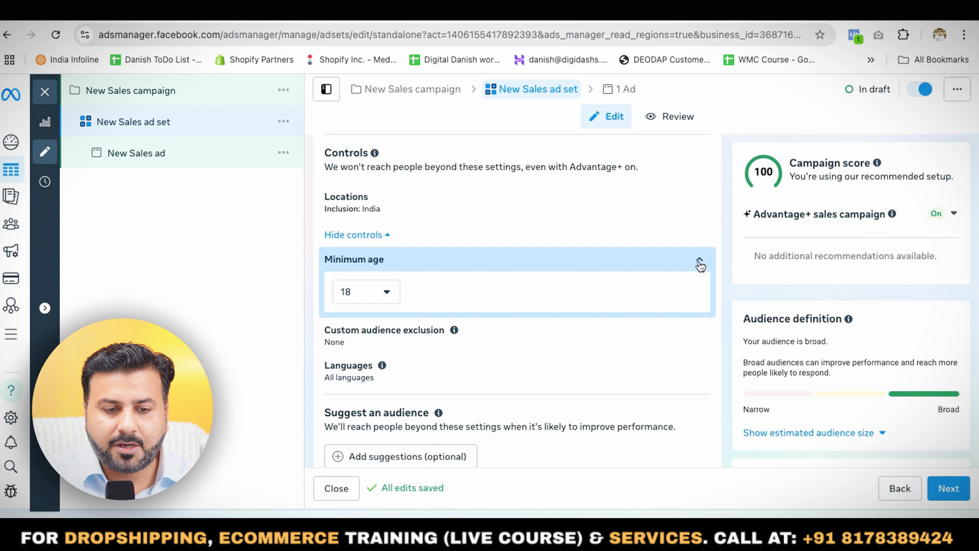
left_click(373, 295)
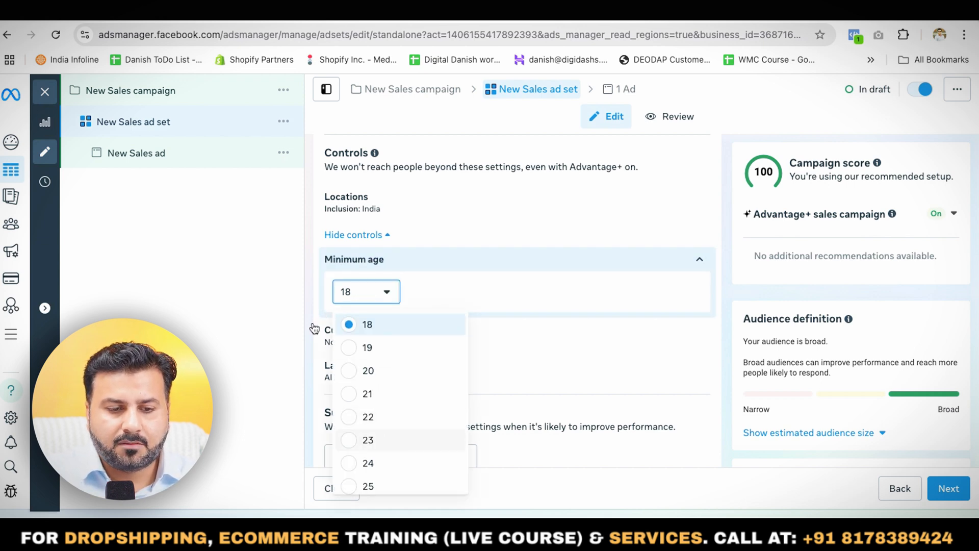
scroll(354, 363, "down", 1)
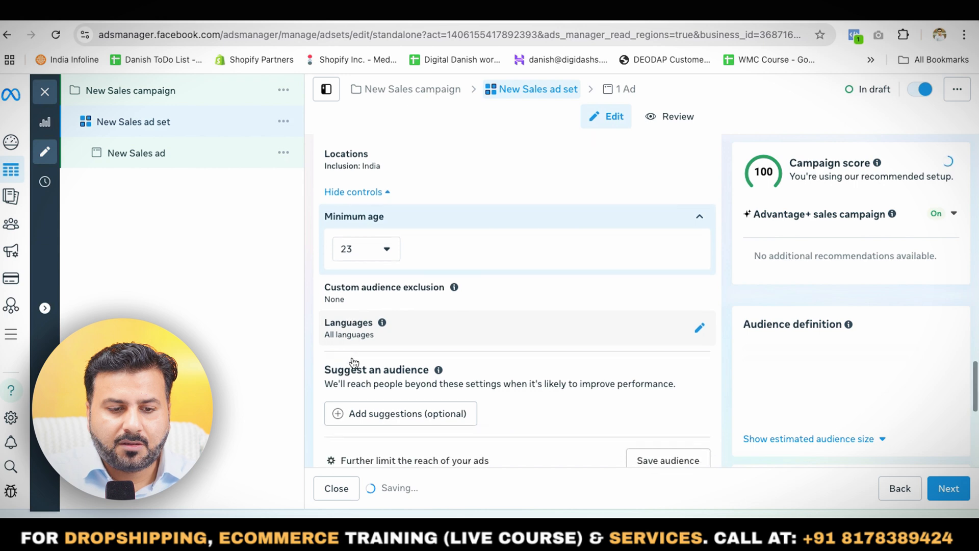
- Add audience suggestions with a maximum suggested age of 45, and check the gender options while keeping all genders
scroll(461, 338, "down", 2)
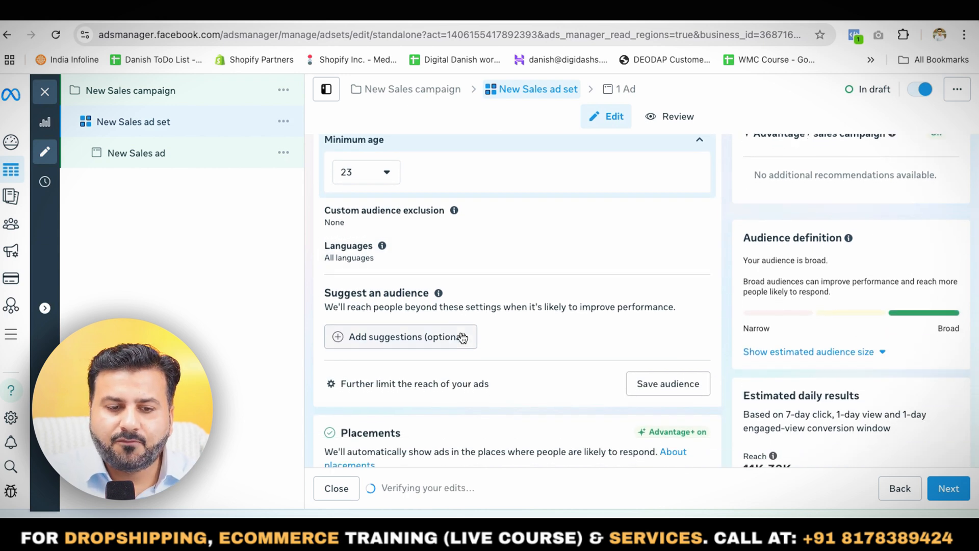
left_click(392, 348)
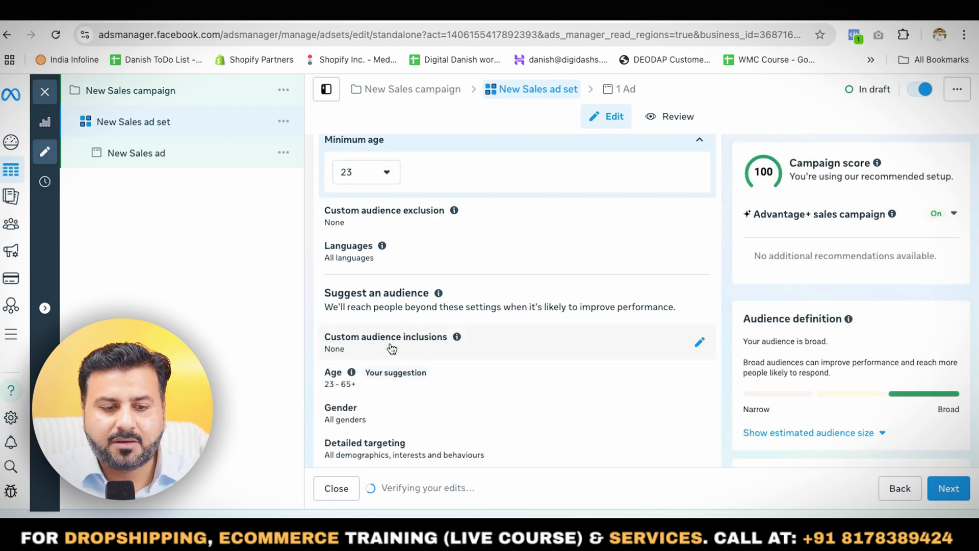
scroll(392, 349, "down", 3)
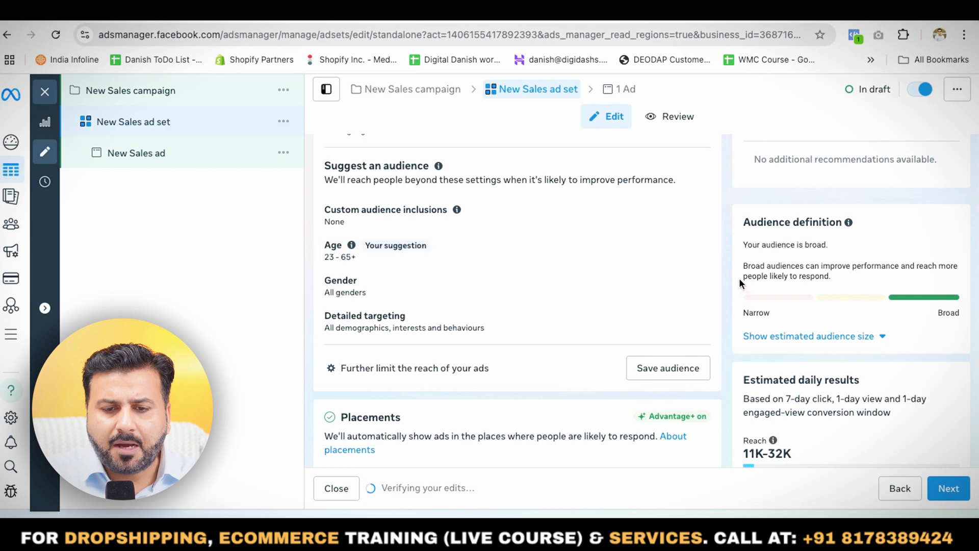
left_click(700, 253)
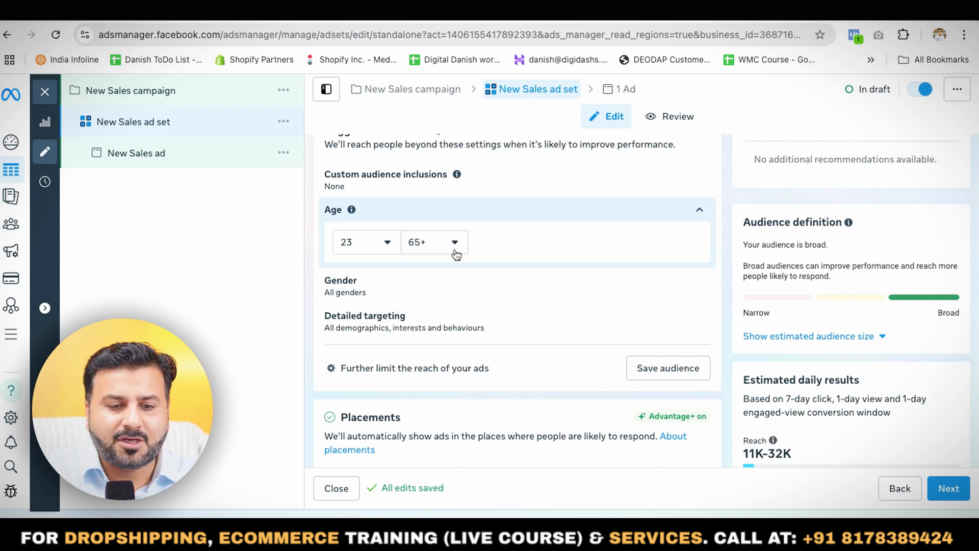
left_click(450, 249)
scroll(461, 371, "up", 4)
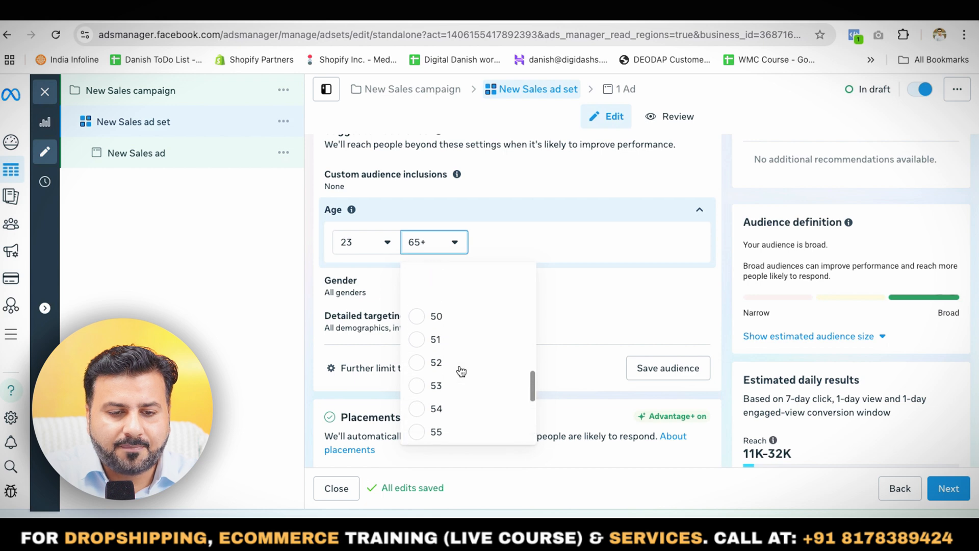
scroll(460, 370, "up", 3)
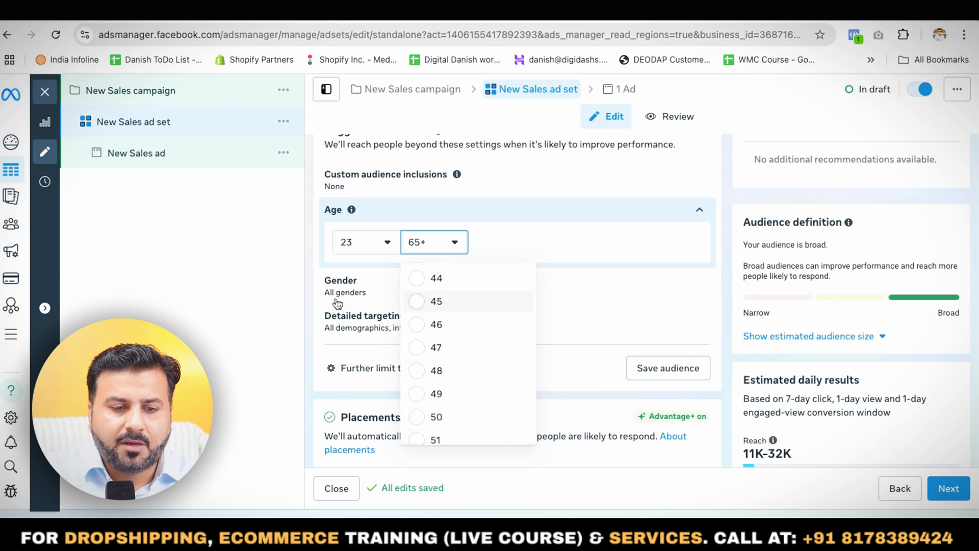
left_click(436, 306)
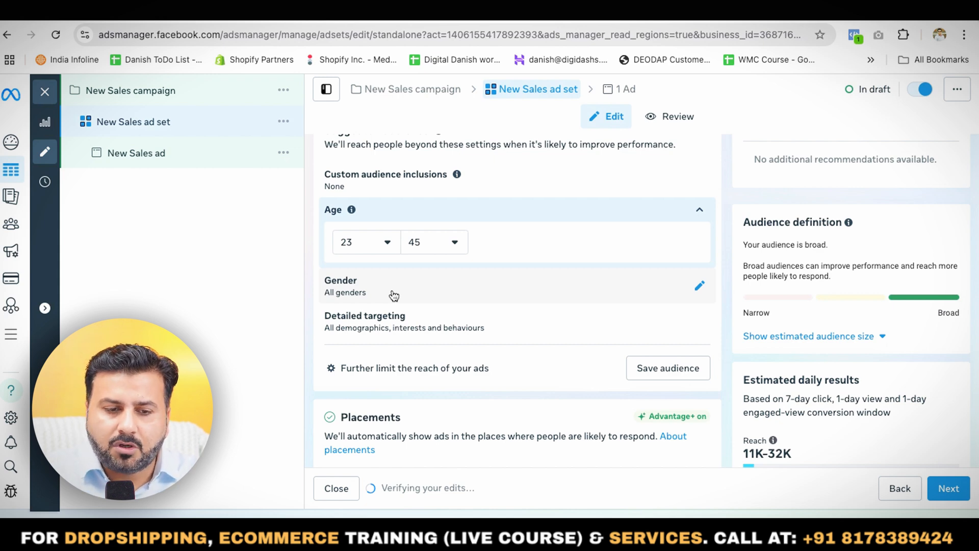
left_click(394, 295)
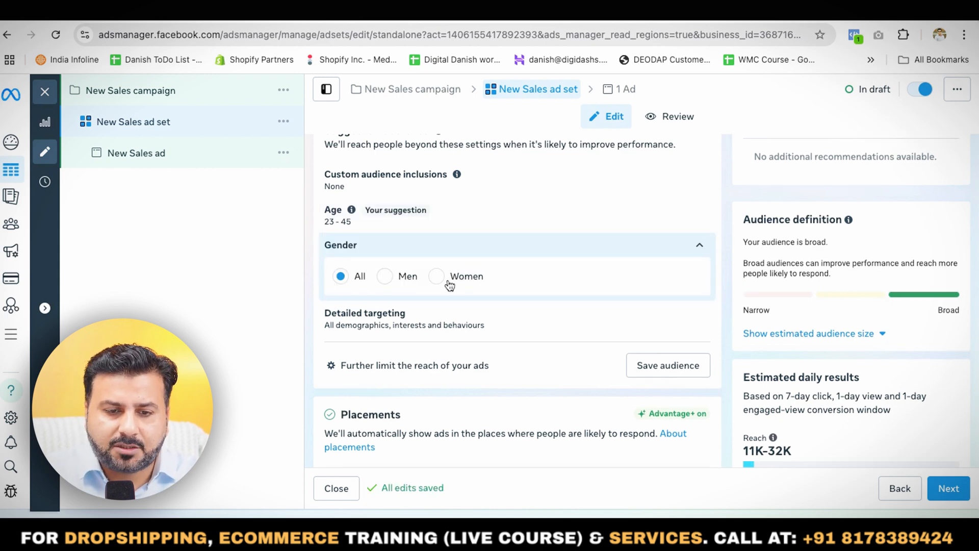
left_click(700, 249)
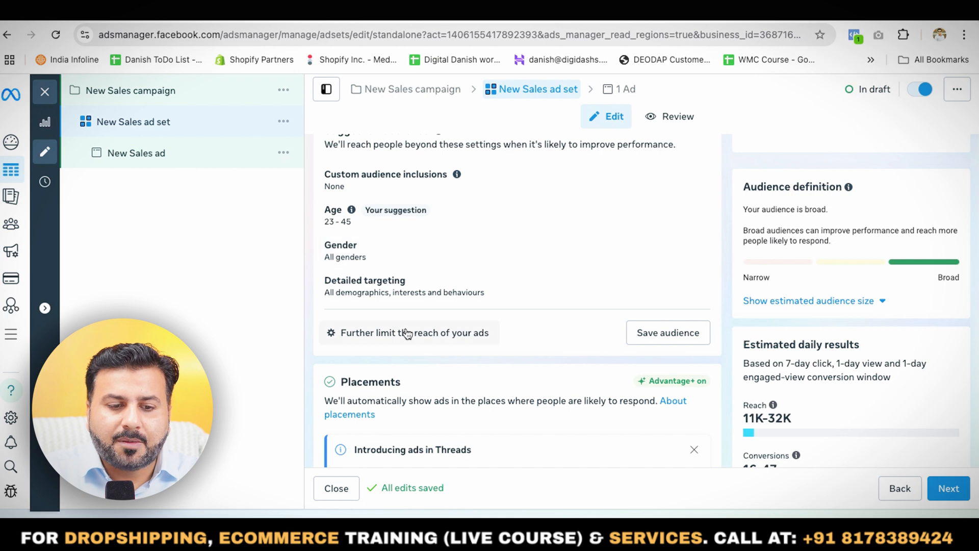
- Search detailed targeting for "woman clothing" and add the interest Women's clothing brands (clothing)
scroll(407, 333, "down", 1)
mouse_move(353, 267)
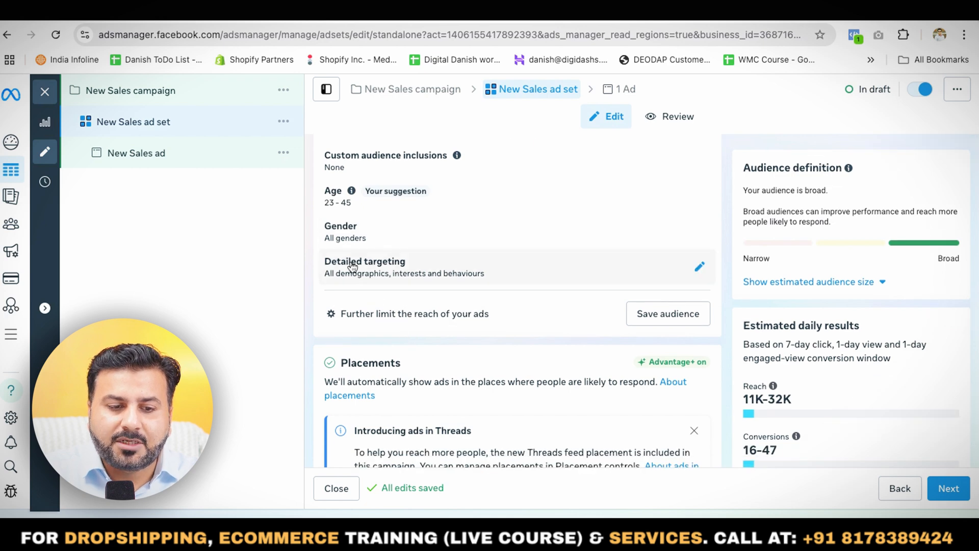
left_click(700, 274)
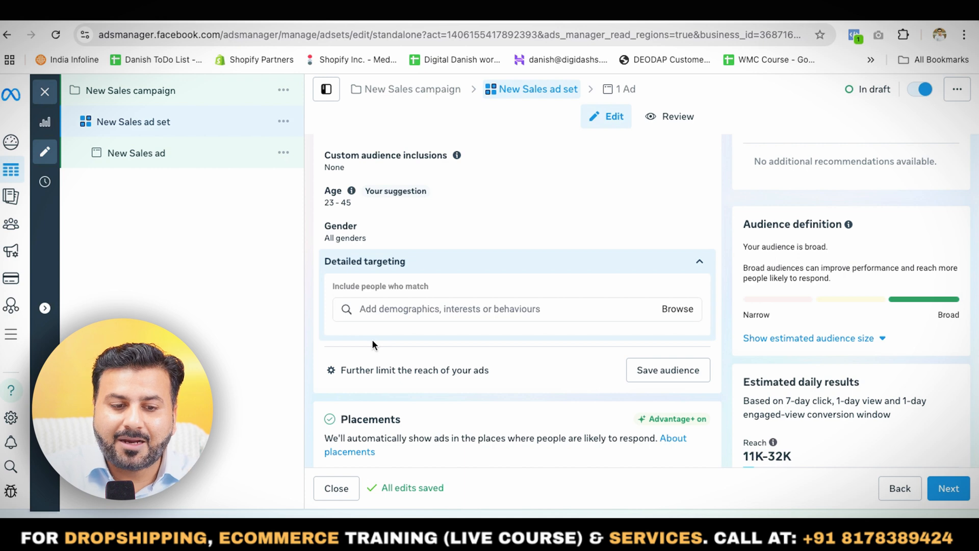
left_click(411, 311)
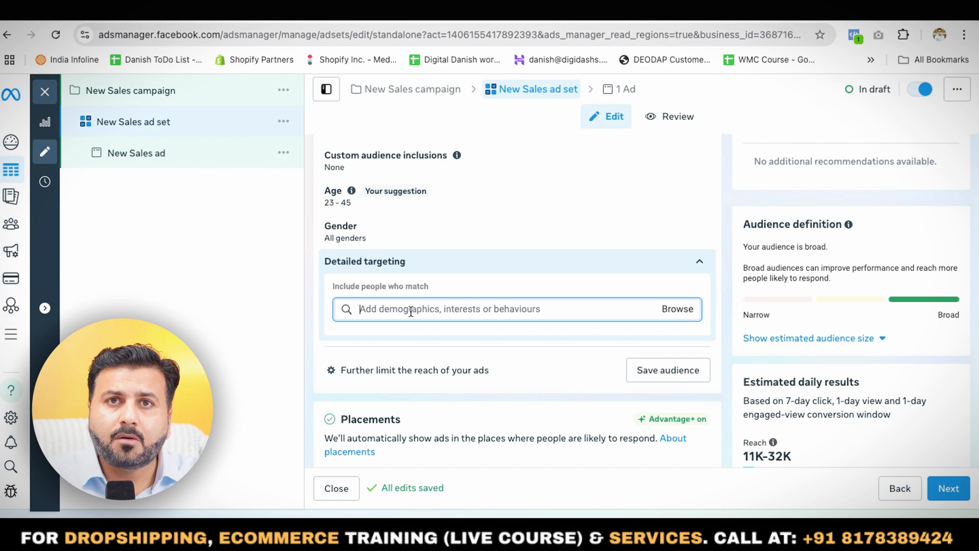
type("woma")
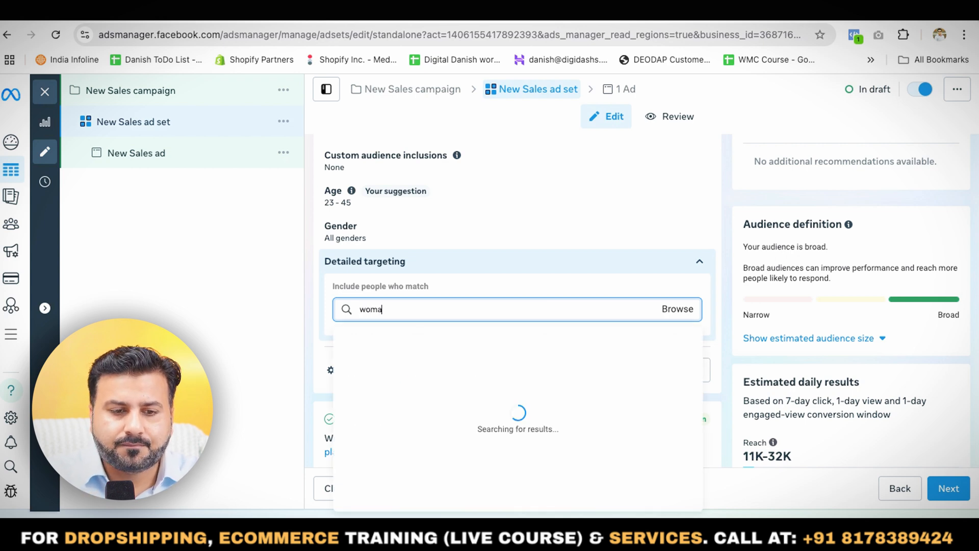
type("n dlothing")
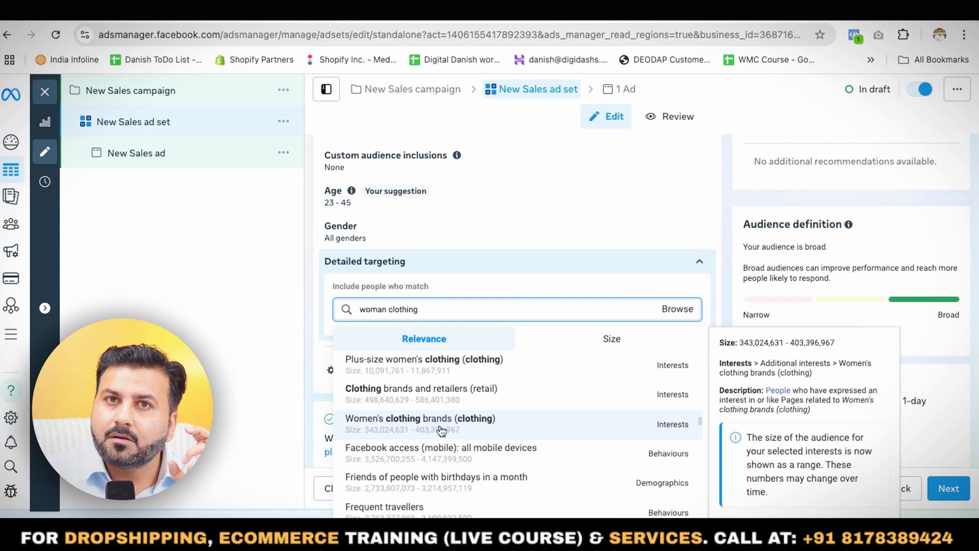
left_click(441, 430)
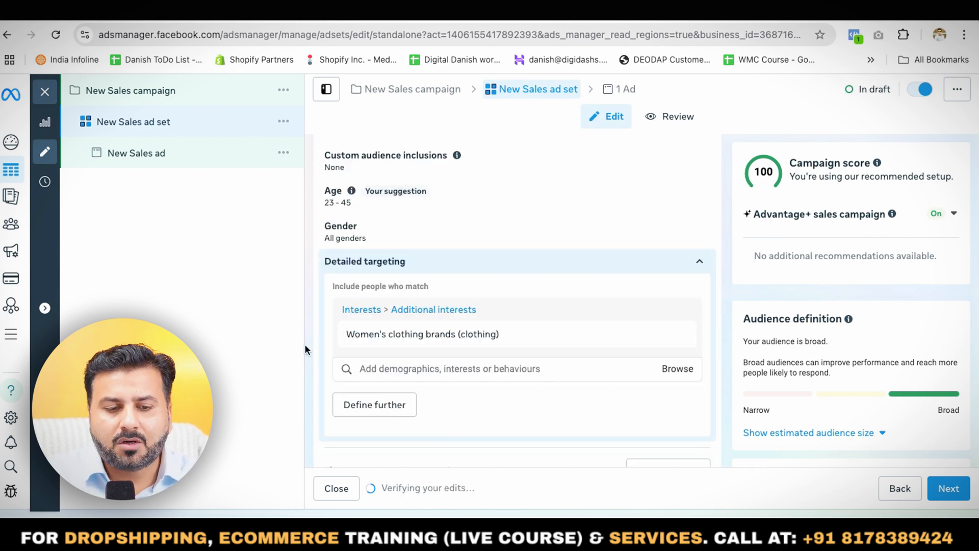
- Add the Engaged shoppers purchase behaviour to the detailed targeting
scroll(311, 352, "down", 2)
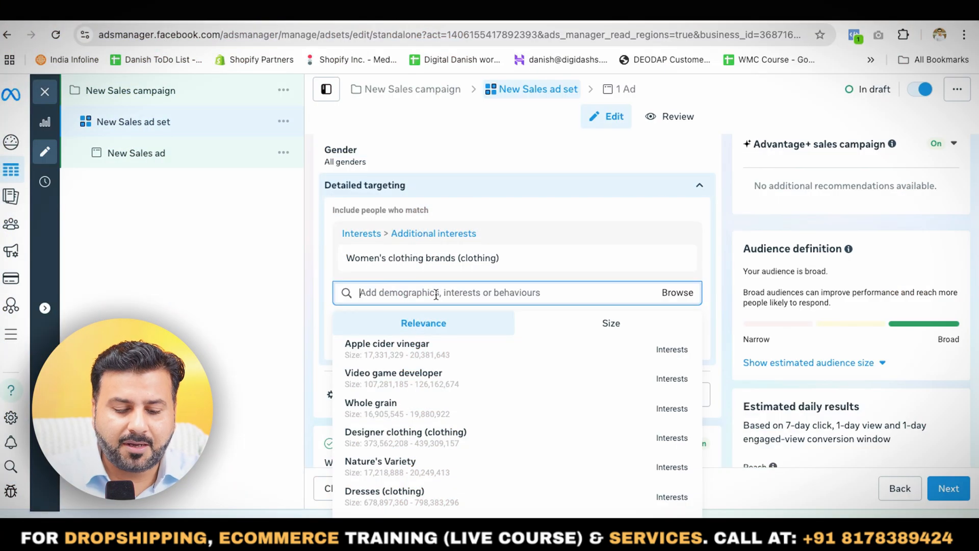
type("enagaged ")
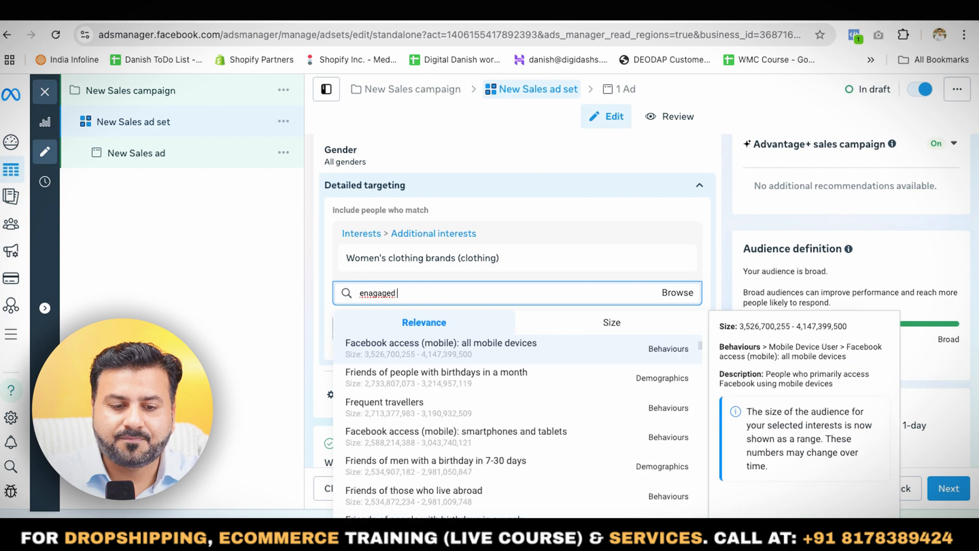
type("shop")
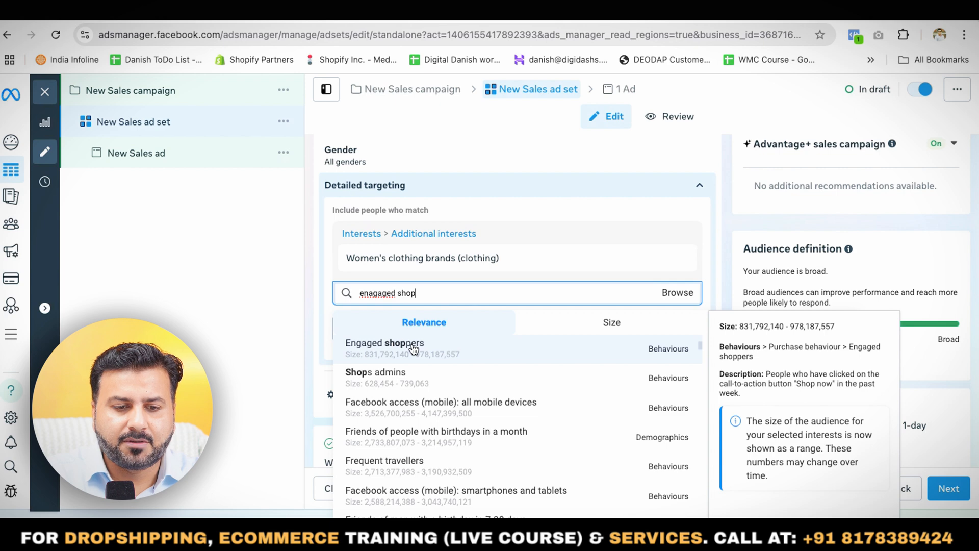
left_click(413, 350)
left_click(310, 292)
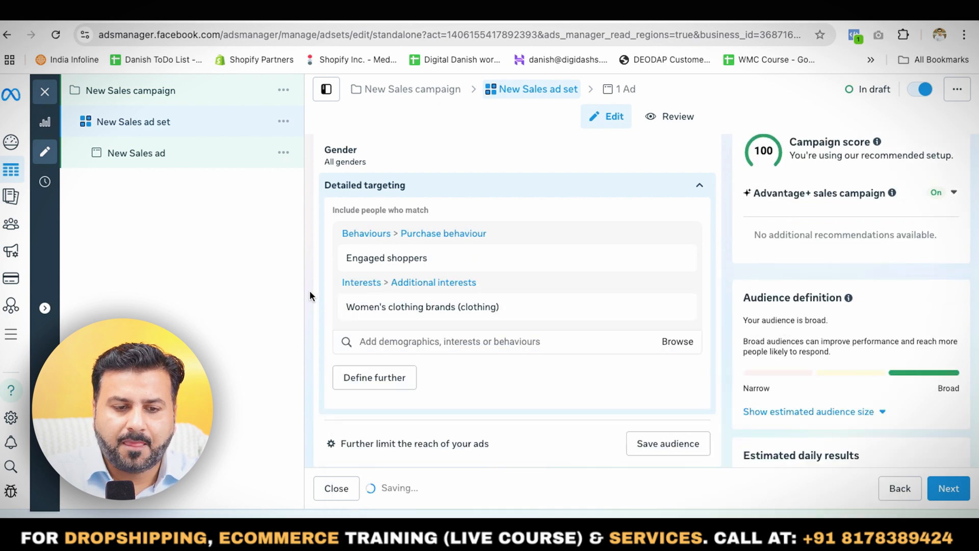
- Rename the ad set as "Women's clothing brands" to match its targeted interest
mouse_move(398, 315)
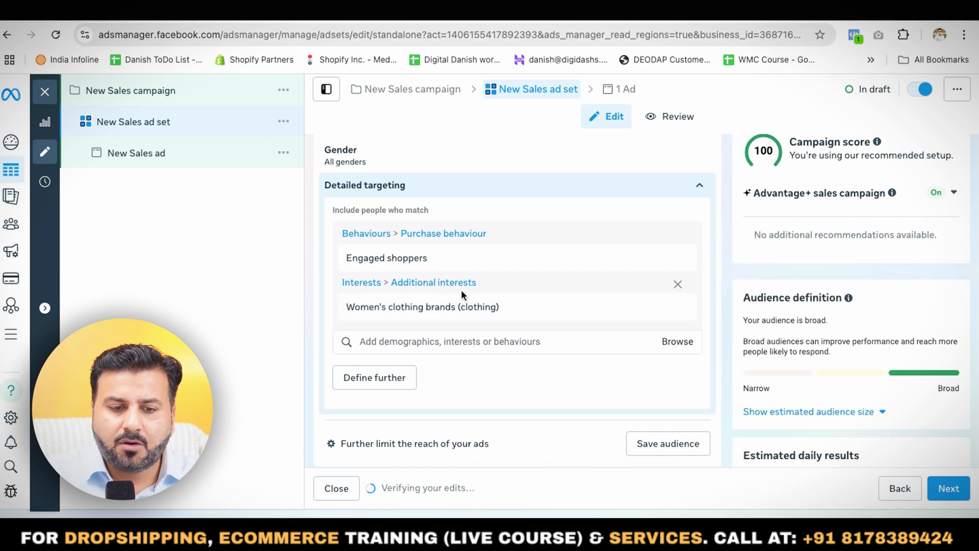
scroll(461, 290, "down", 10)
scroll(461, 289, "up", 10)
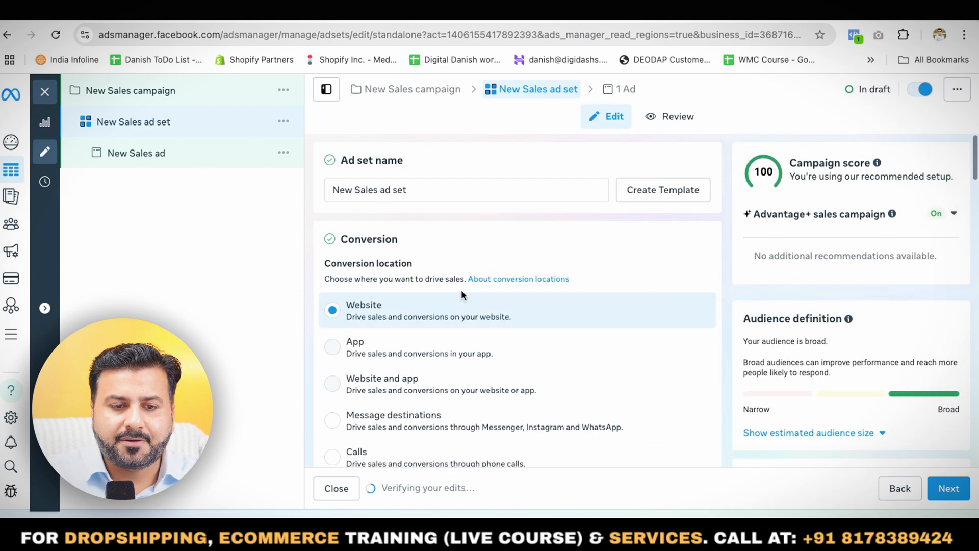
triple_click(428, 191)
type("Women's clothing brands")
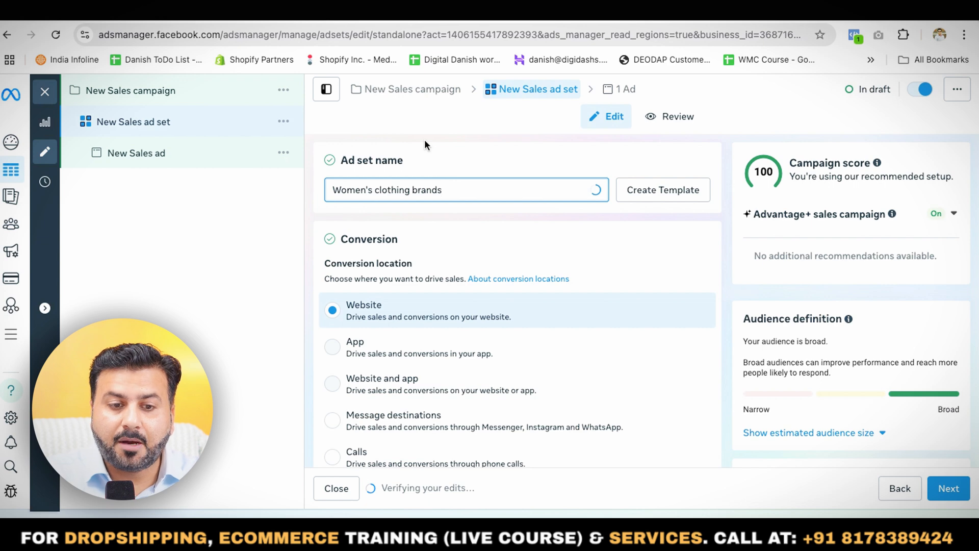
- Review the ad set's settings from the conversion options through the audience to the Placements section and its account controls
scroll(538, 239, "down", 10)
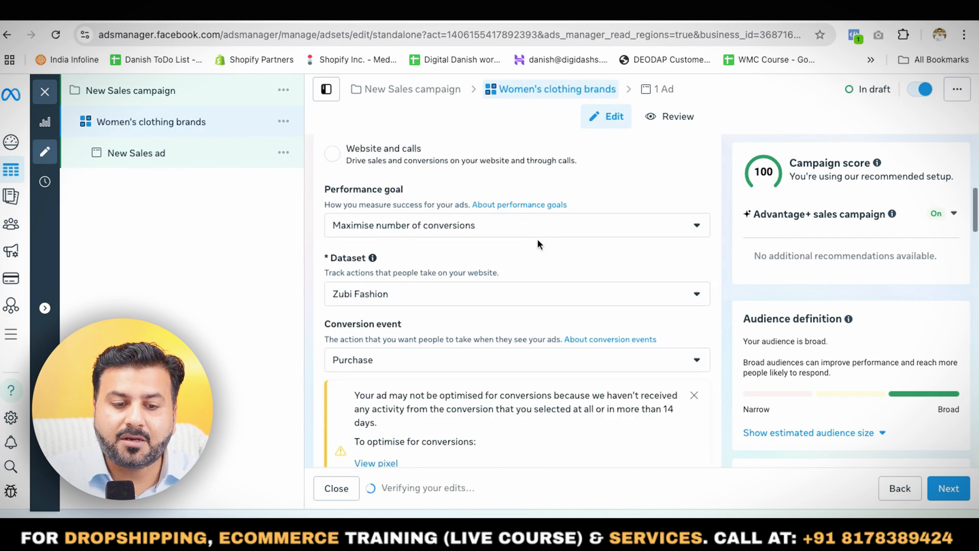
scroll(538, 240, "down", 15)
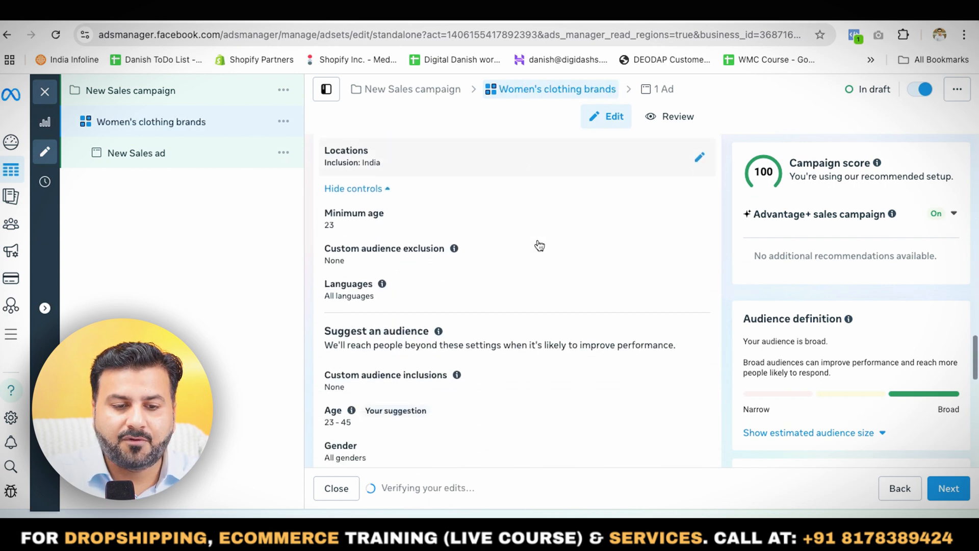
scroll(538, 242, "down", 5)
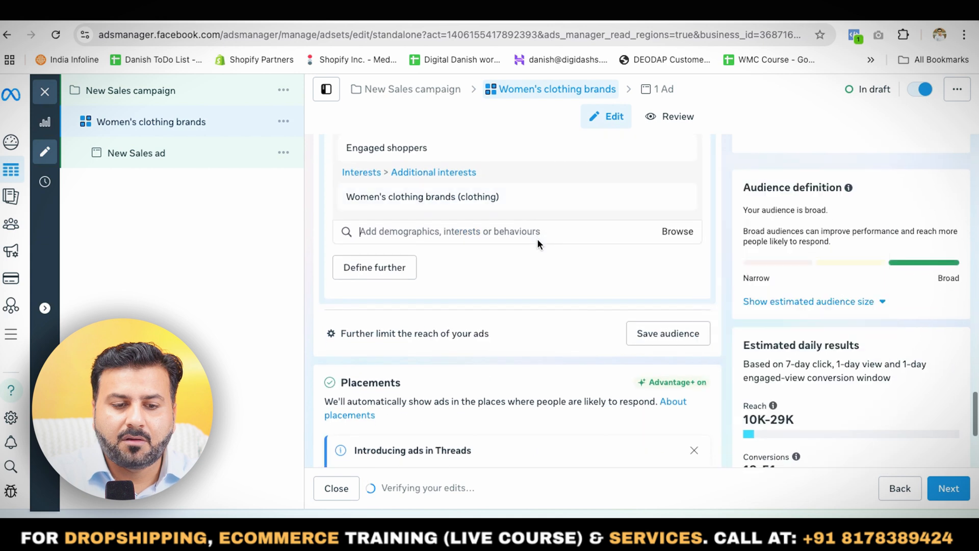
scroll(563, 312, "down", 2)
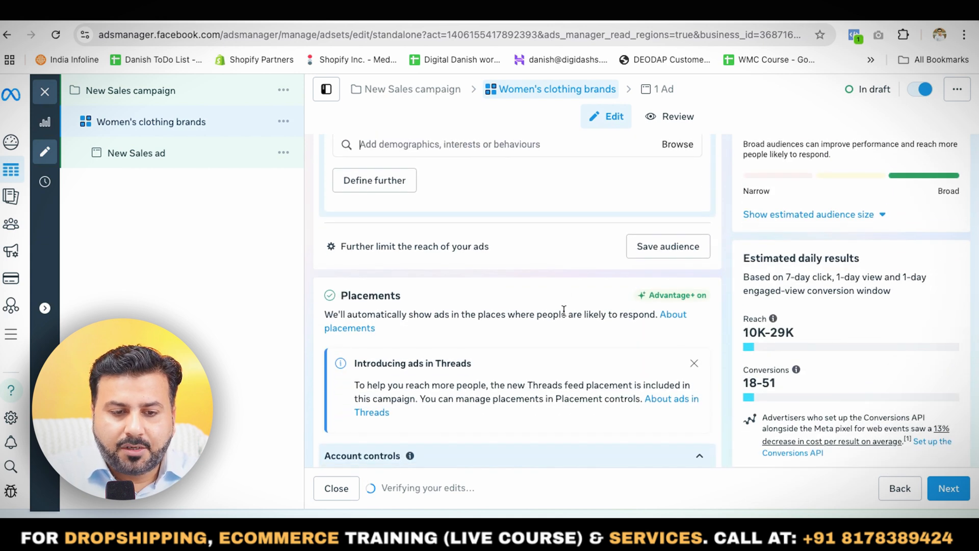
scroll(564, 312, "down", 3)
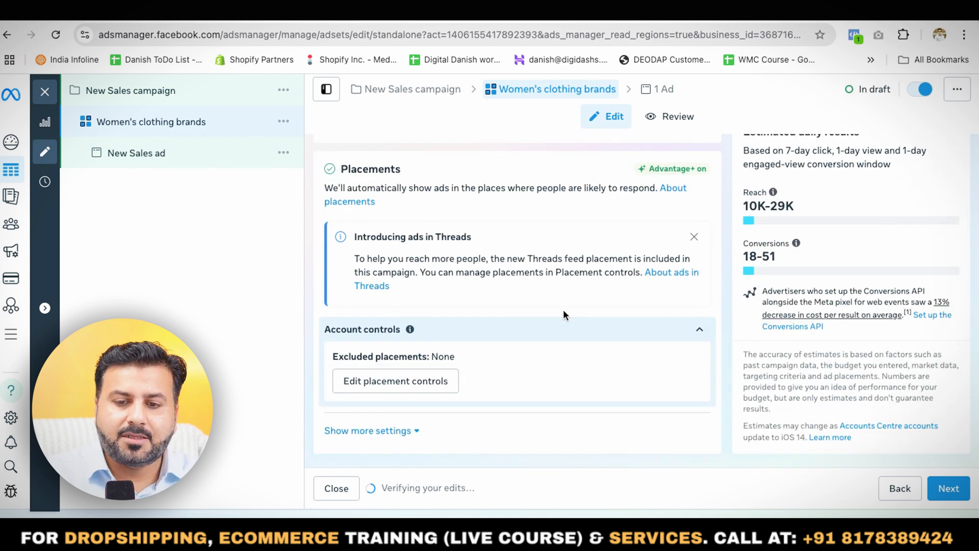